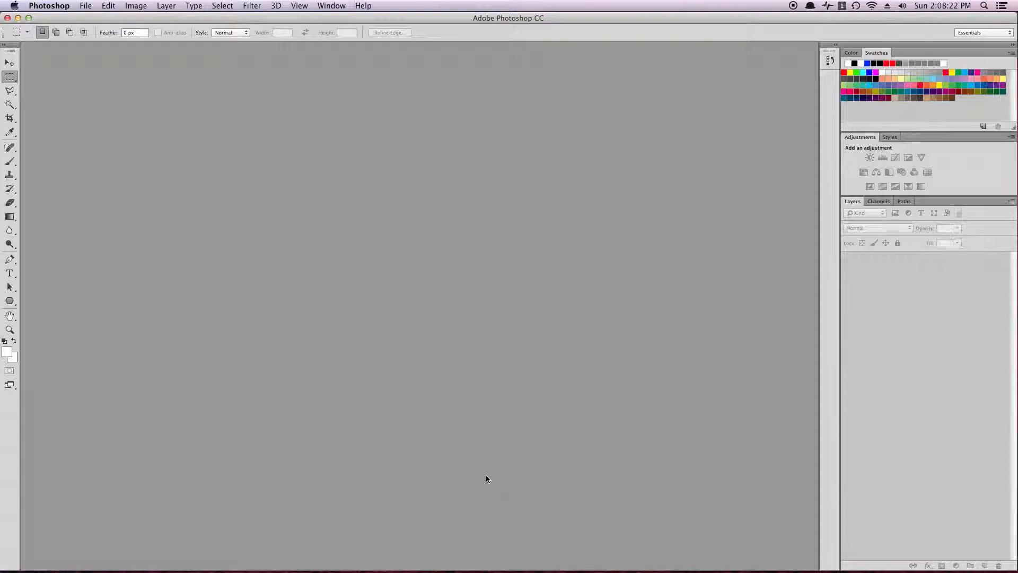
# Create a new document from the U.S. Paper preset at Letter size, 8.5 by 11 inches and 300 pixels/inch
pyautogui.click(87, 6)
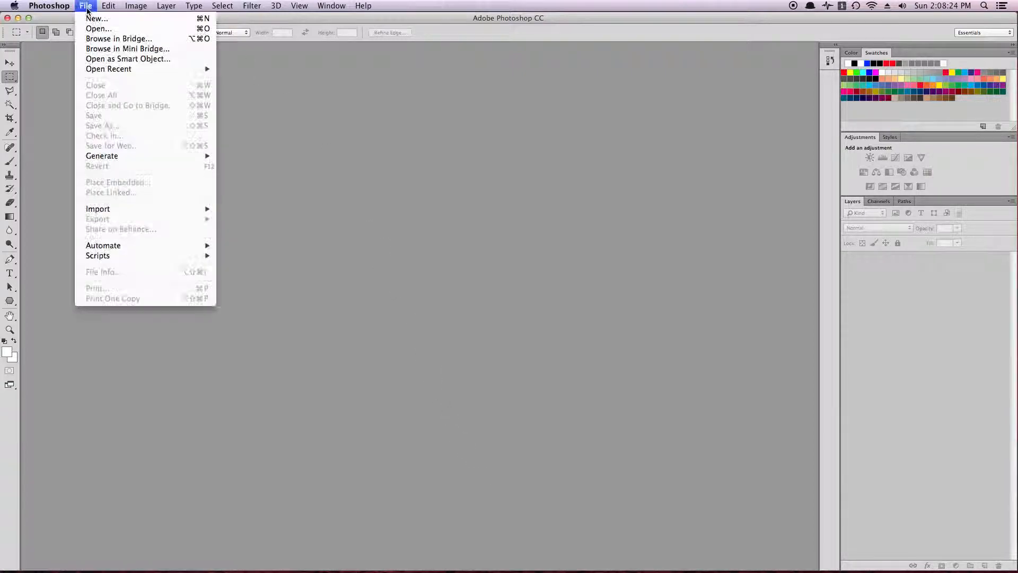
pyautogui.click(92, 18)
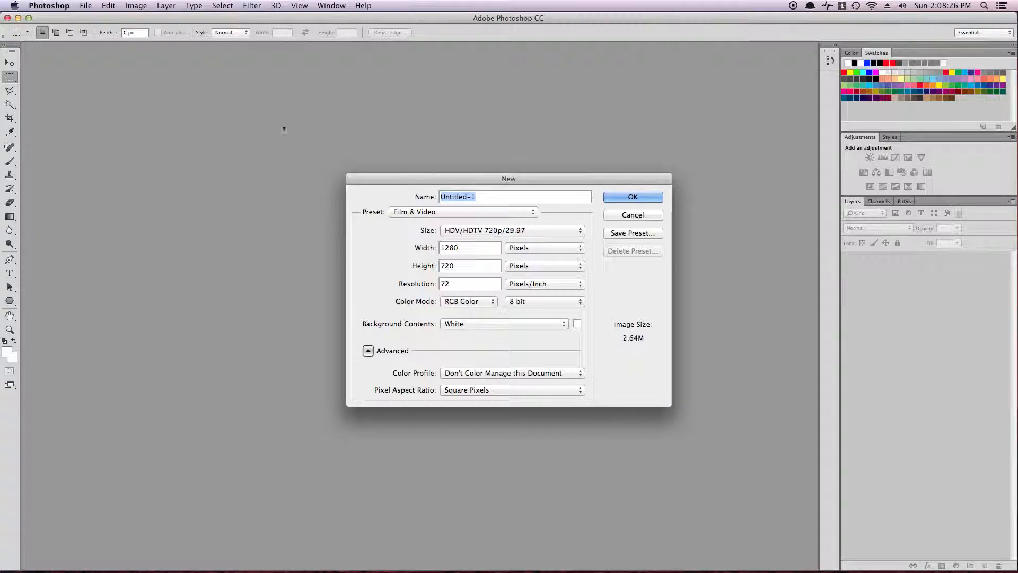
pyautogui.click(409, 213)
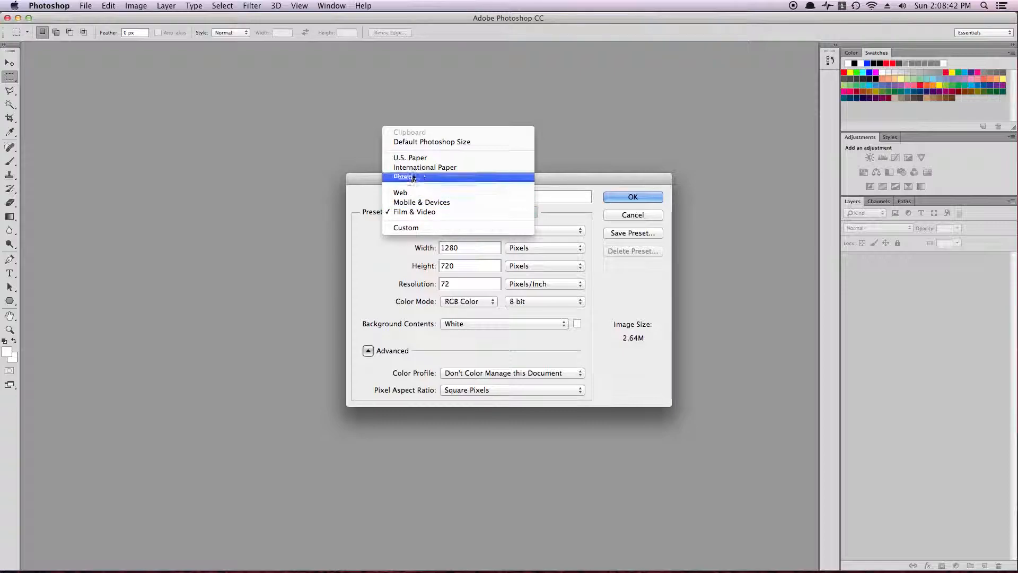
pyautogui.click(410, 157)
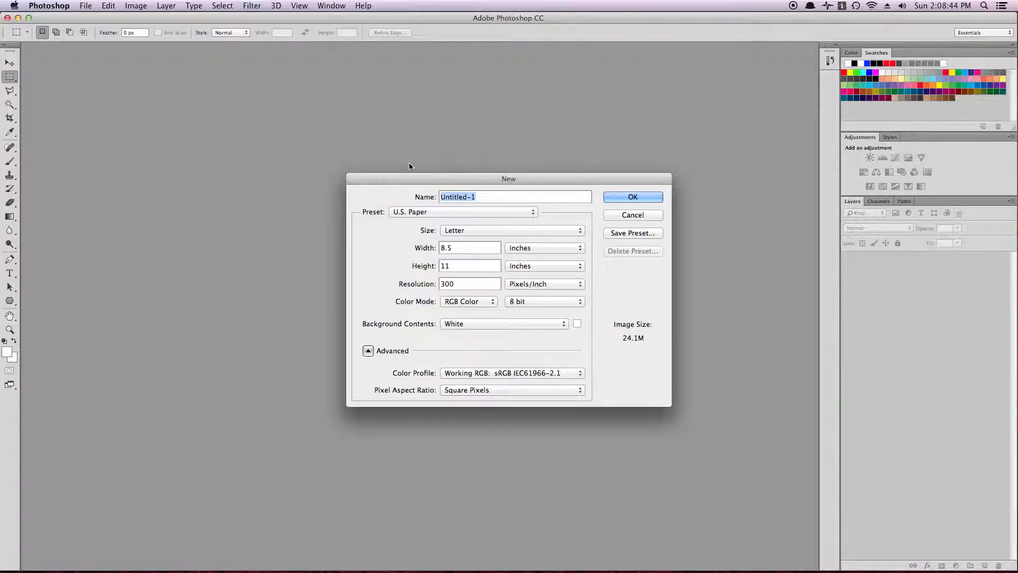
pyautogui.click(465, 230)
pyautogui.click(464, 232)
pyautogui.click(627, 198)
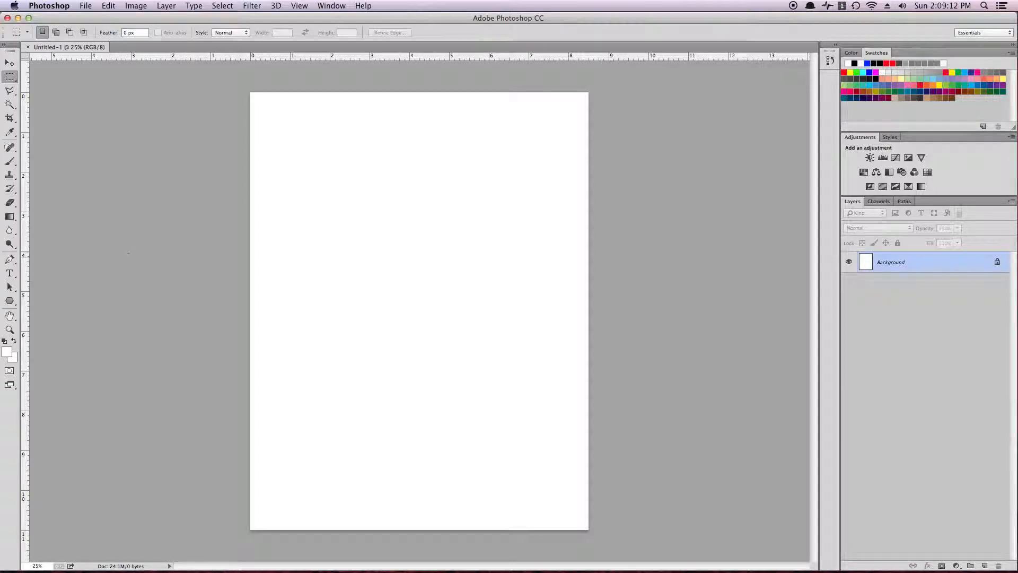
# Activate the Rectangle Tool and set its shape fill to the custom purple b460ef
pyautogui.click(10, 302)
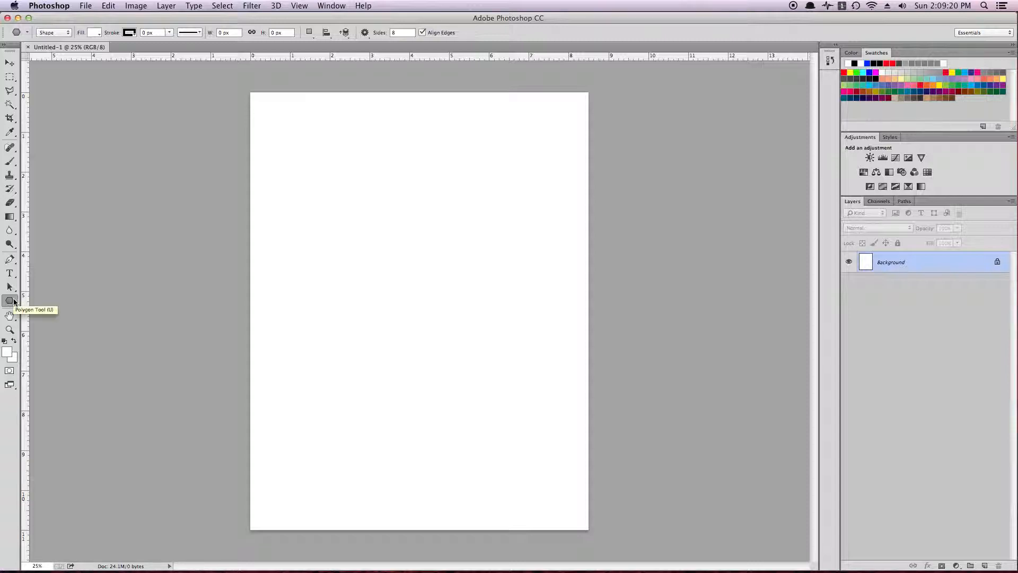
pyautogui.click(14, 302)
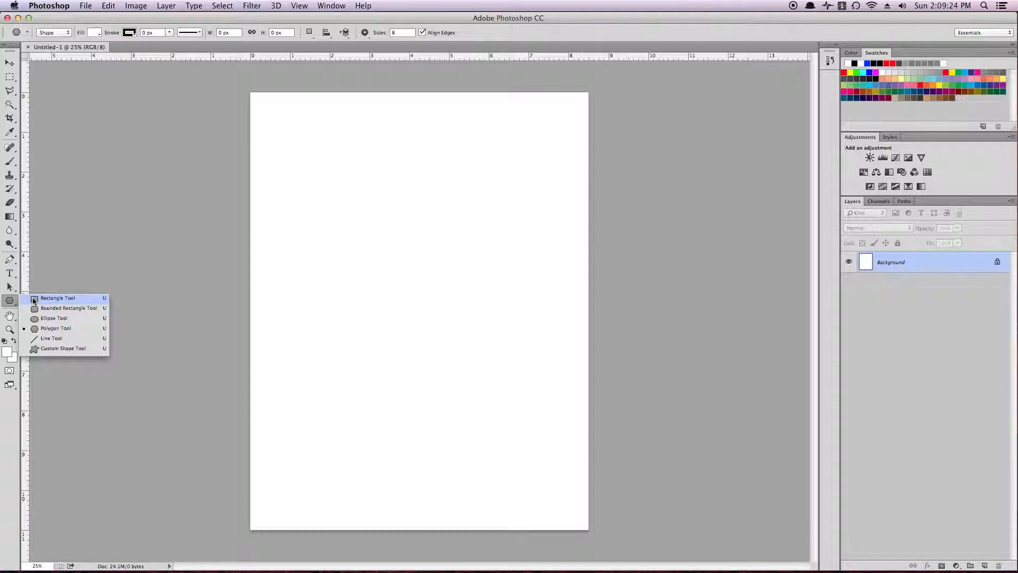
pyautogui.click(34, 299)
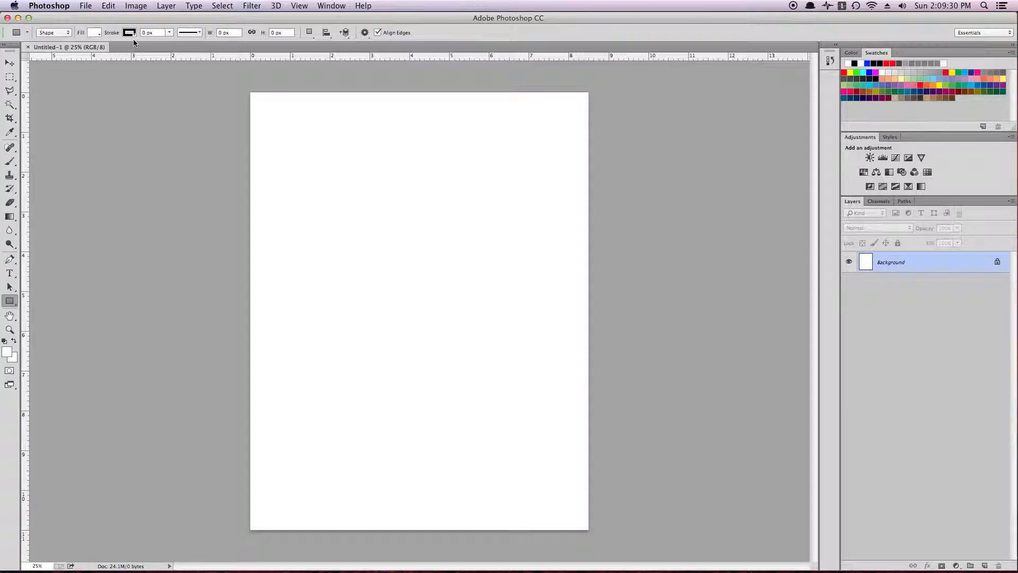
pyautogui.click(95, 33)
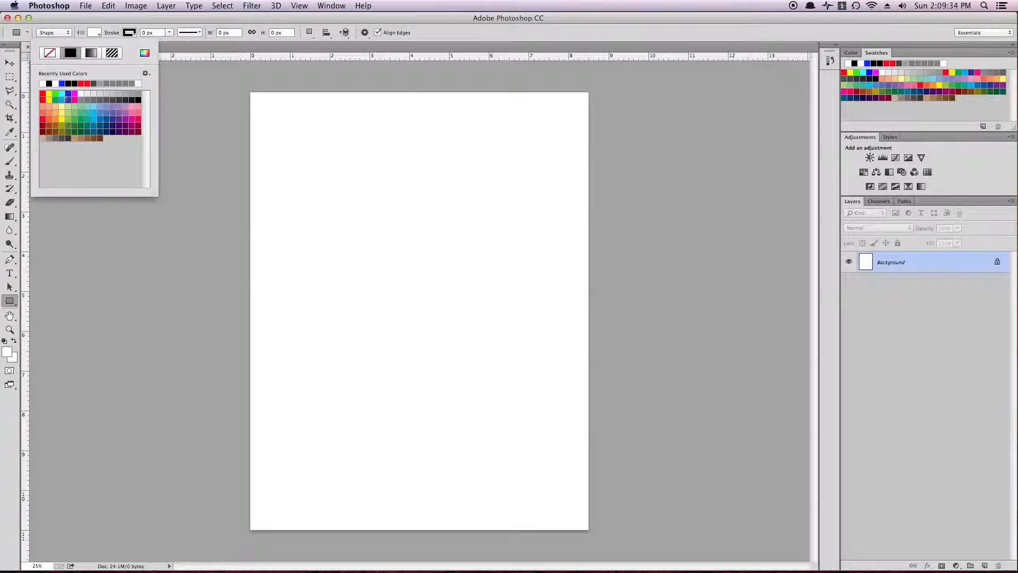
pyautogui.click(42, 95)
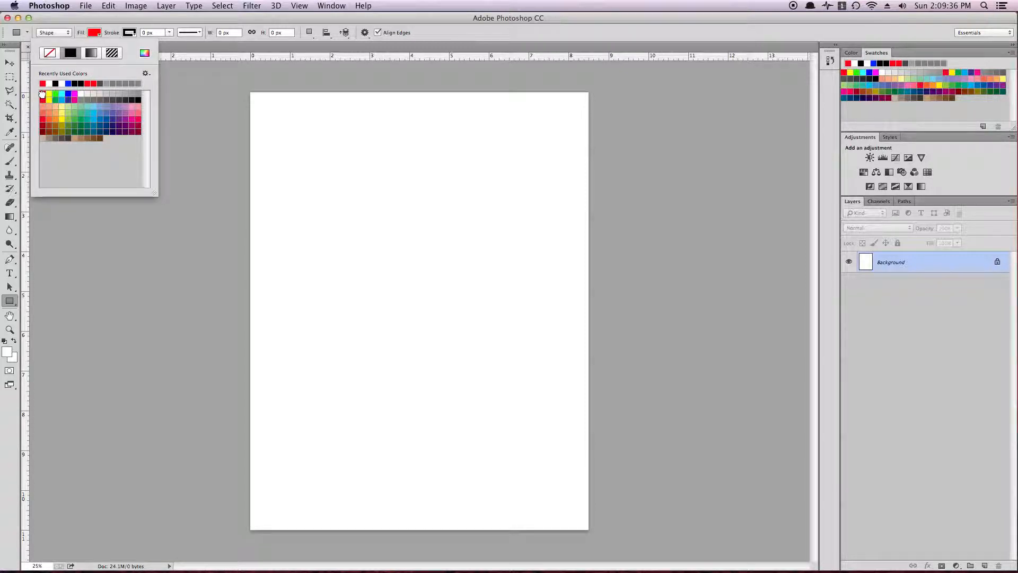
pyautogui.click(145, 54)
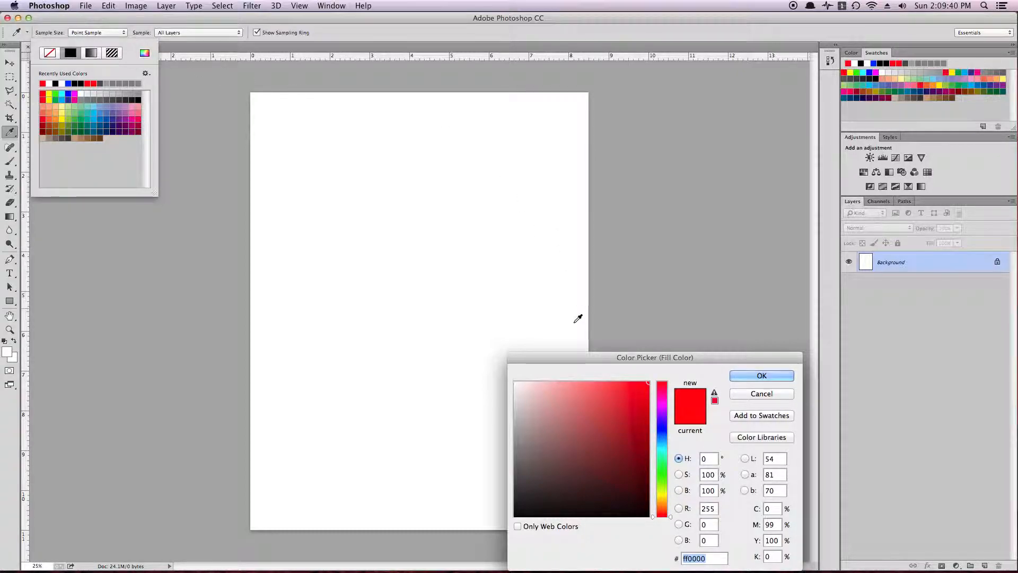
pyautogui.moveTo(578, 355); pyautogui.dragTo(503, 143)
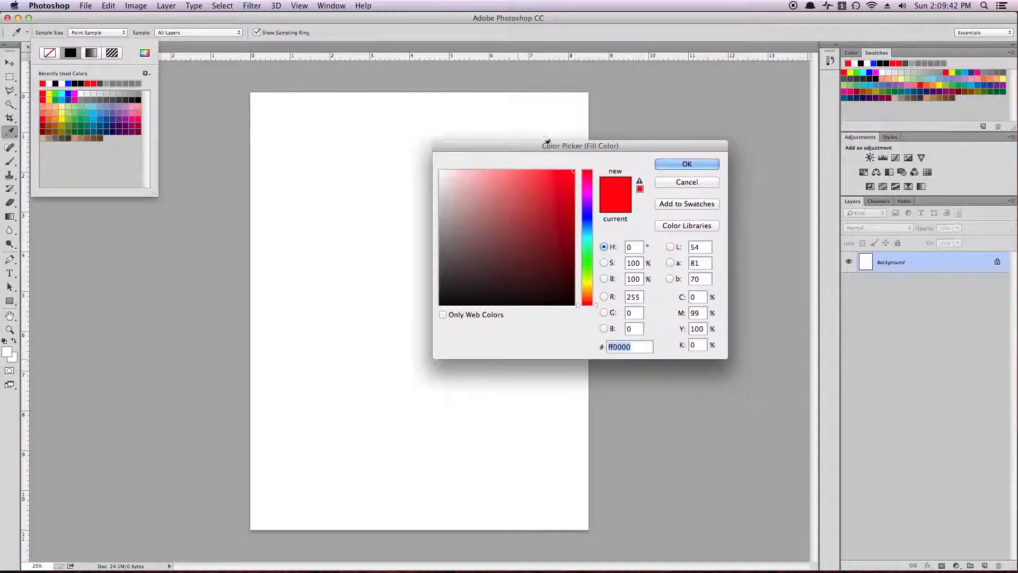
pyautogui.click(588, 202)
pyautogui.click(561, 191)
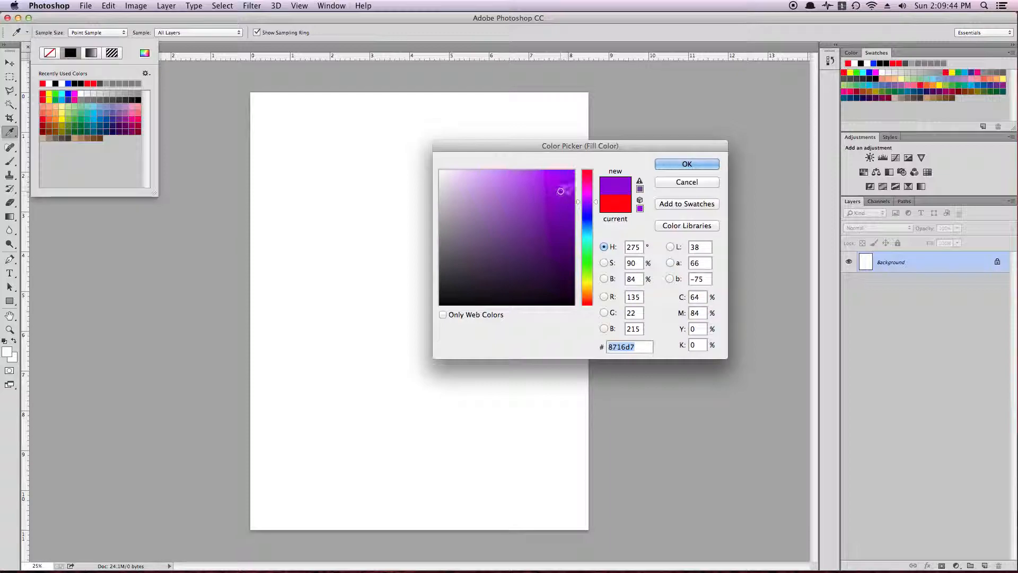
pyautogui.click(521, 179)
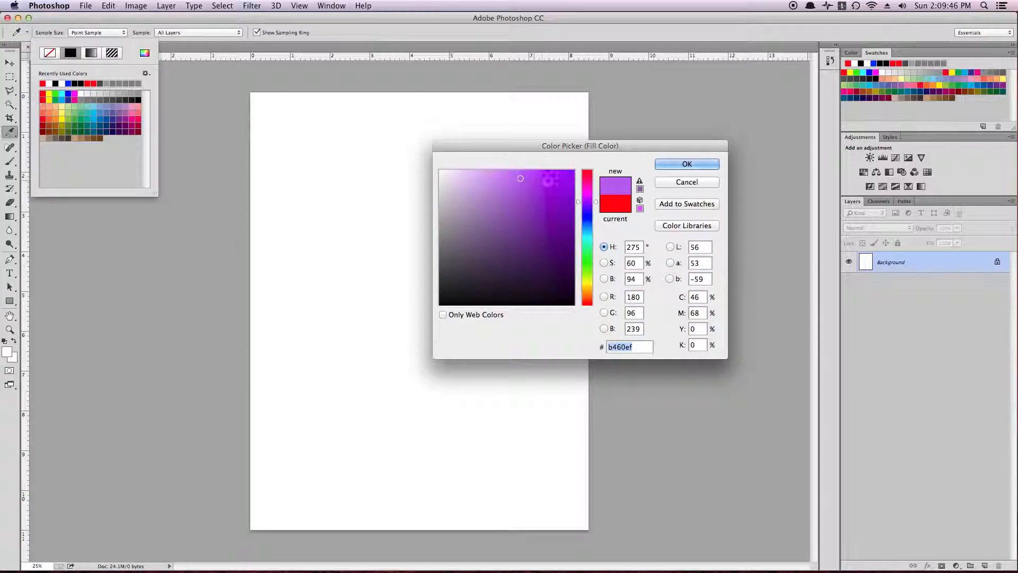
pyautogui.click(687, 164)
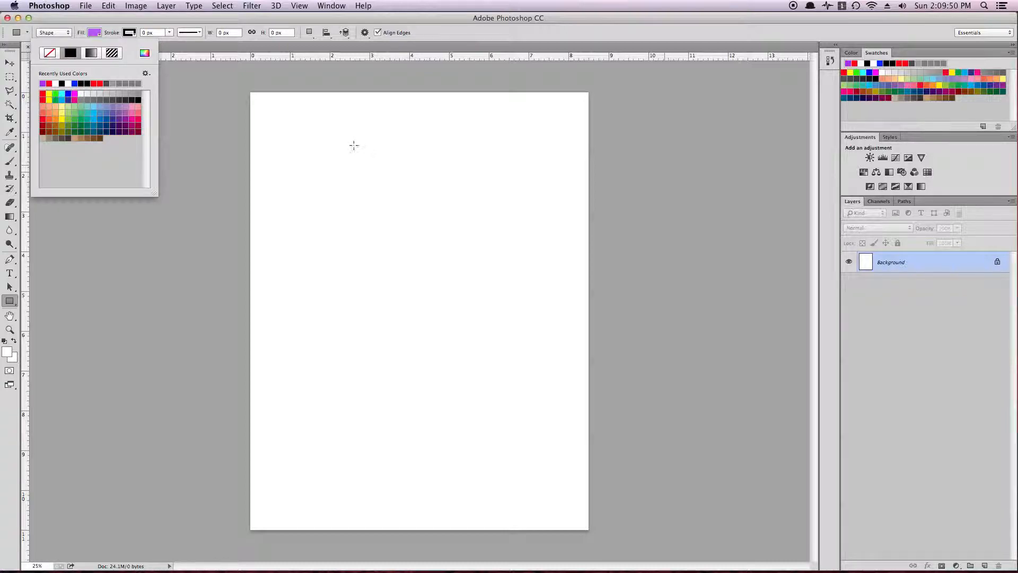
# Draw a purple rectangle about 989 by 542 px near the top of the page and deselect its layer
pyautogui.click(308, 133)
pyautogui.moveTo(306, 132); pyautogui.dragTo(438, 204)
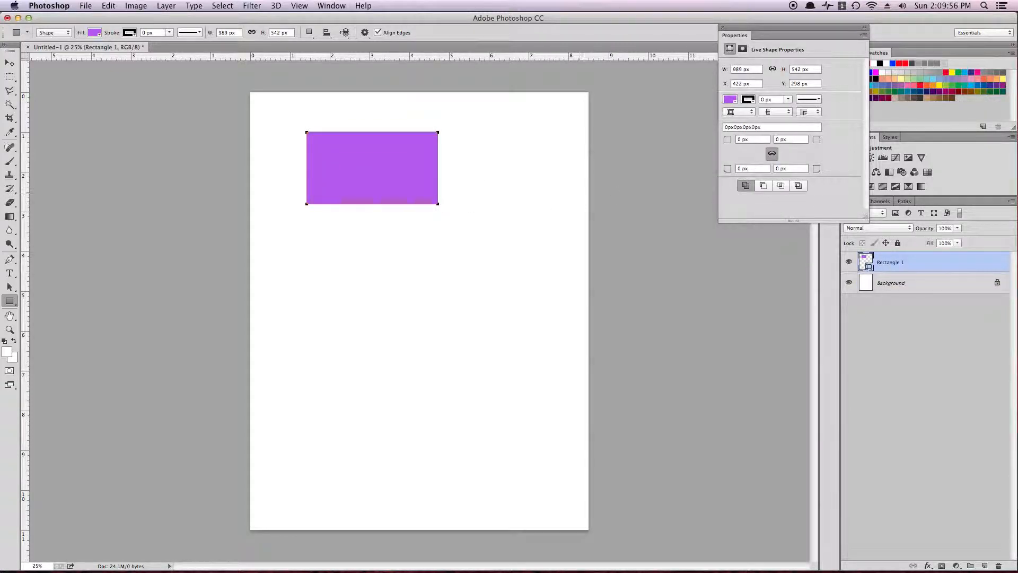
pyautogui.click(722, 27)
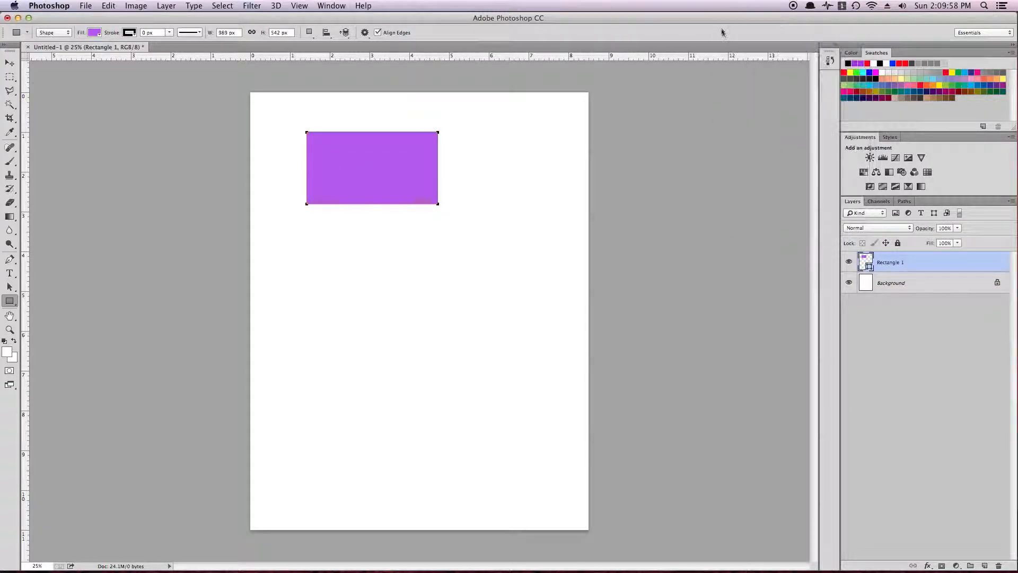
pyautogui.click(905, 362)
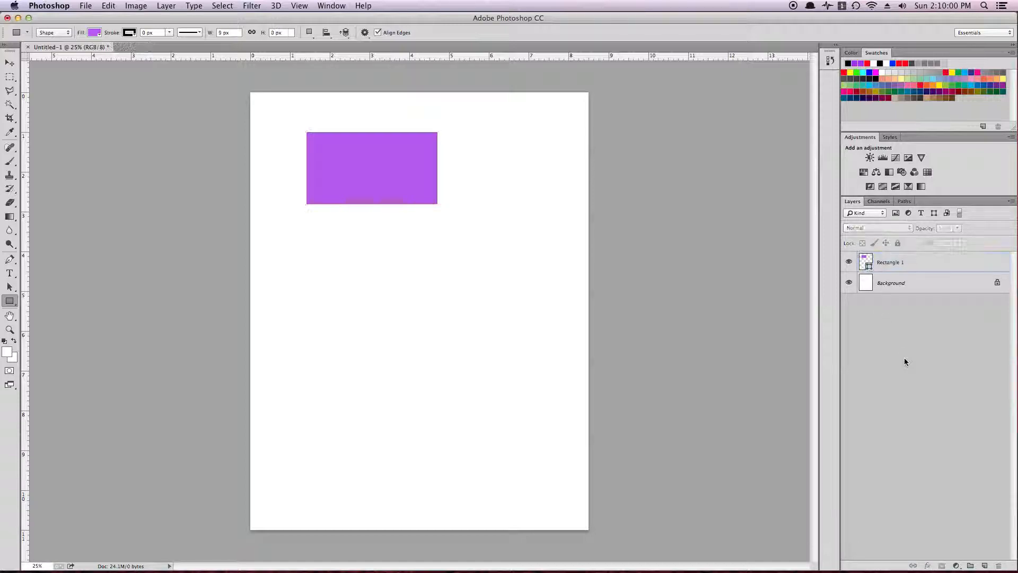
# Select the Rectangle 1 layer and change the shape's fill to pure blue
pyautogui.click(922, 270)
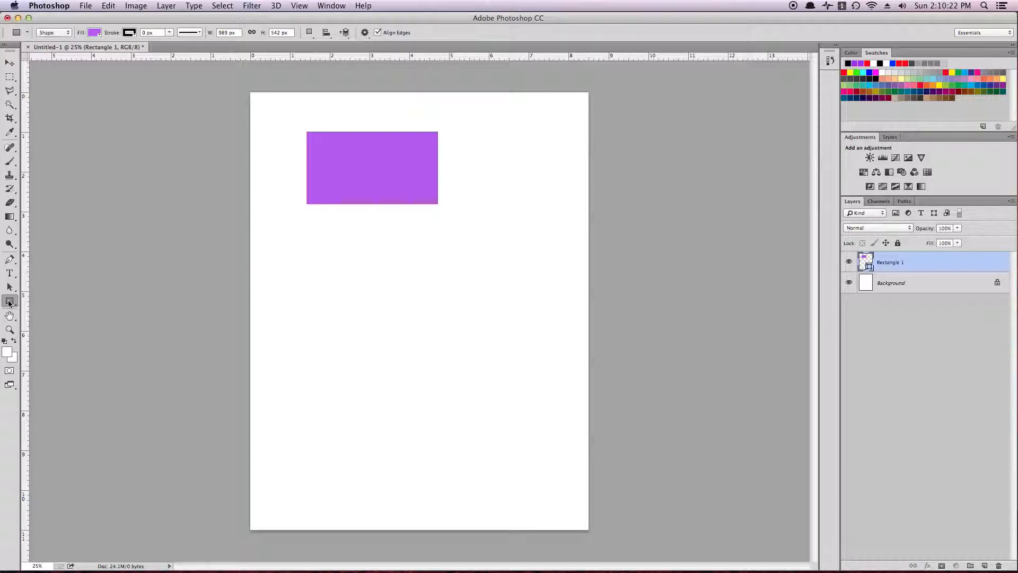
pyautogui.click(94, 32)
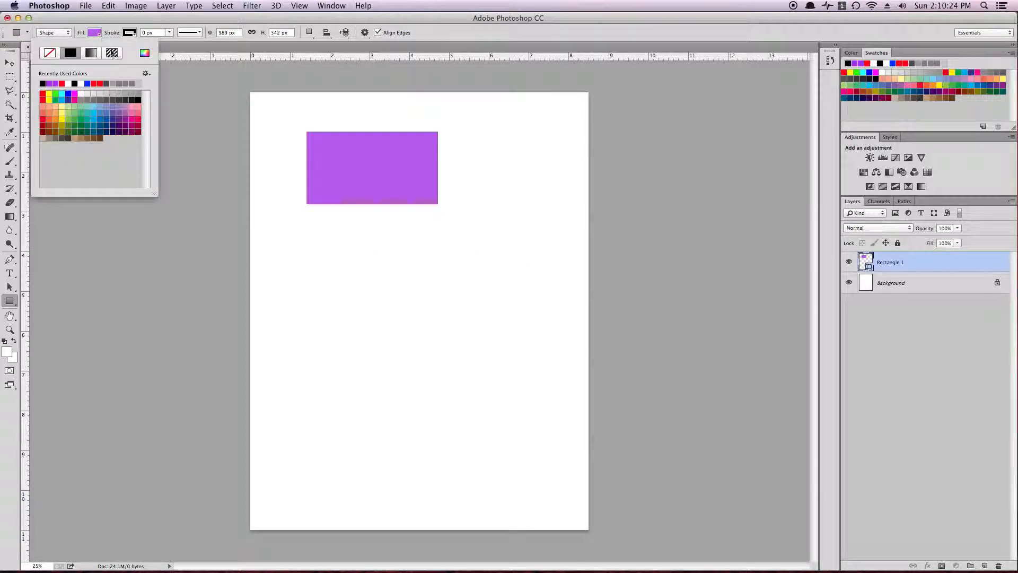
pyautogui.click(68, 94)
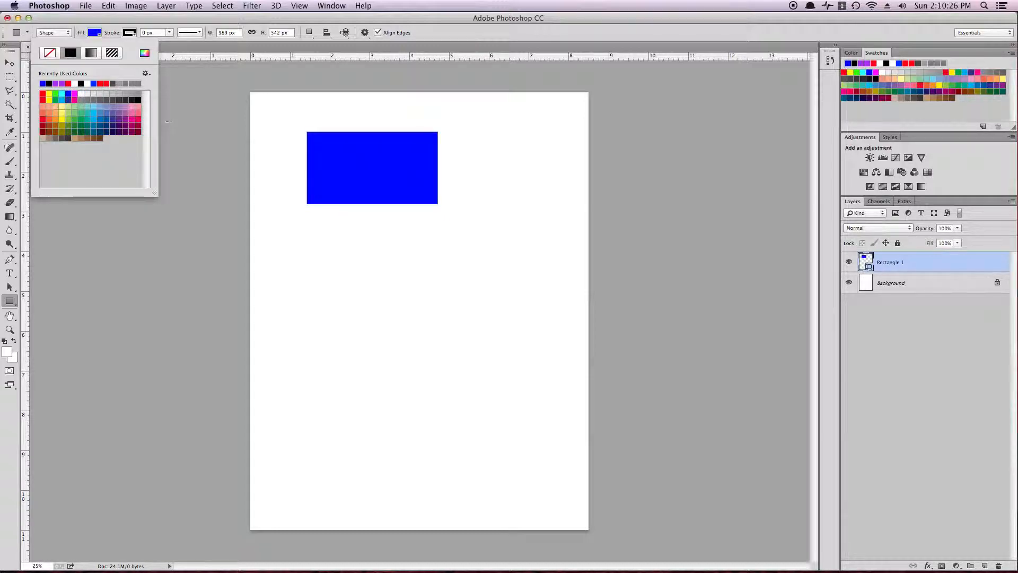
# Create a second rectangle of 989 by 542 px below the first and set its fill to red
pyautogui.click(313, 270)
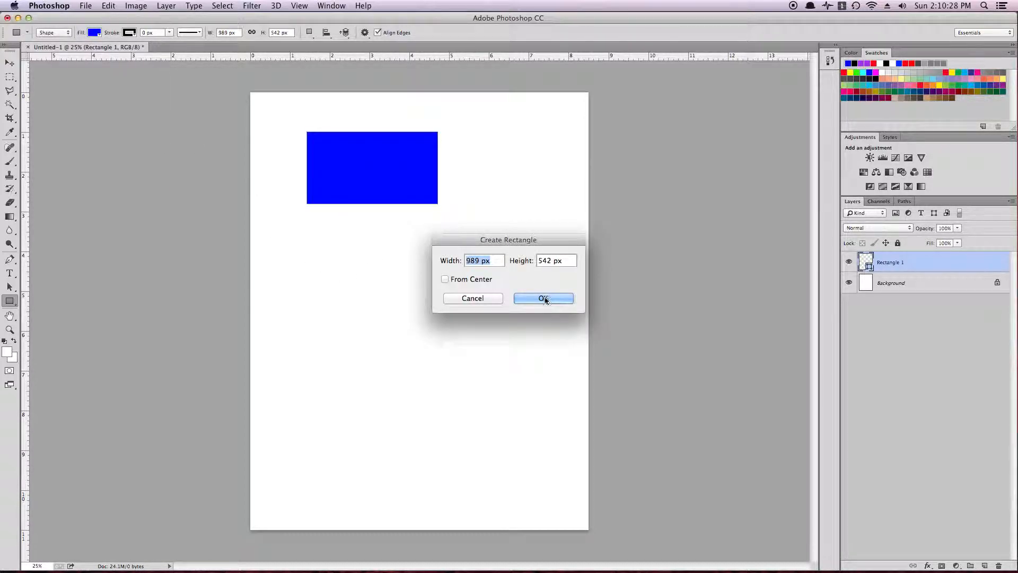
pyautogui.click(544, 298)
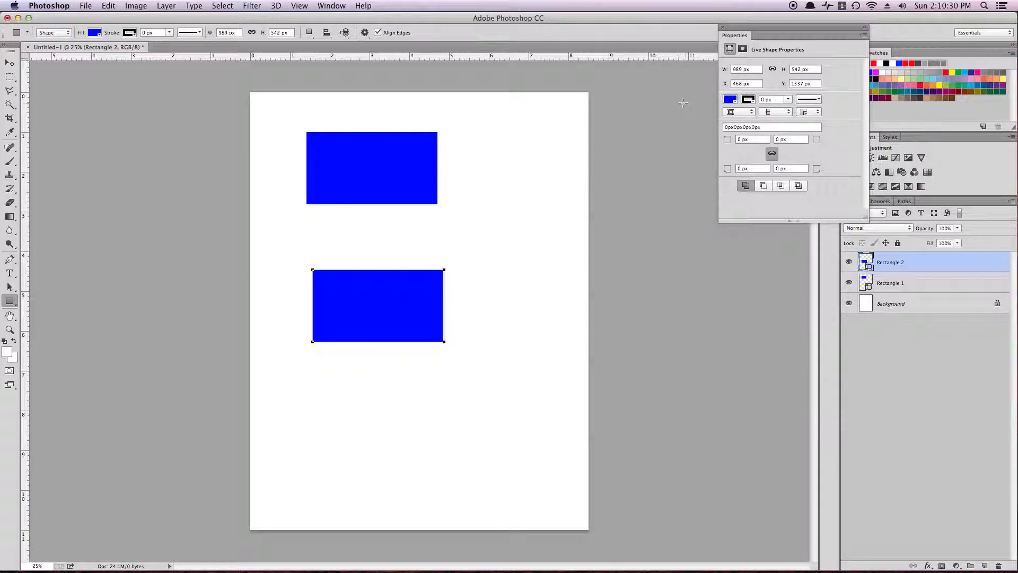
pyautogui.click(731, 100)
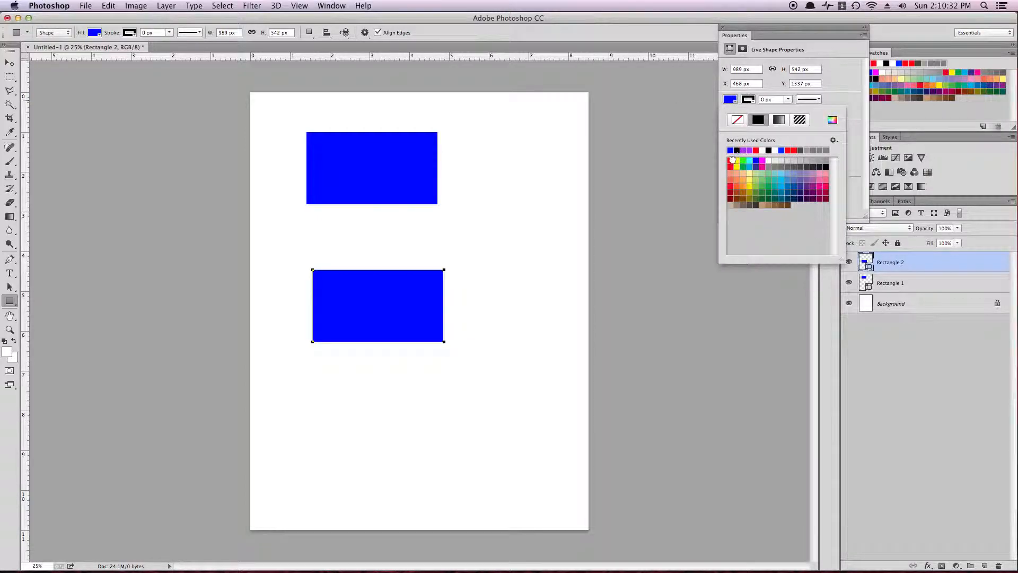
pyautogui.click(731, 161)
pyautogui.click(722, 27)
pyautogui.click(722, 26)
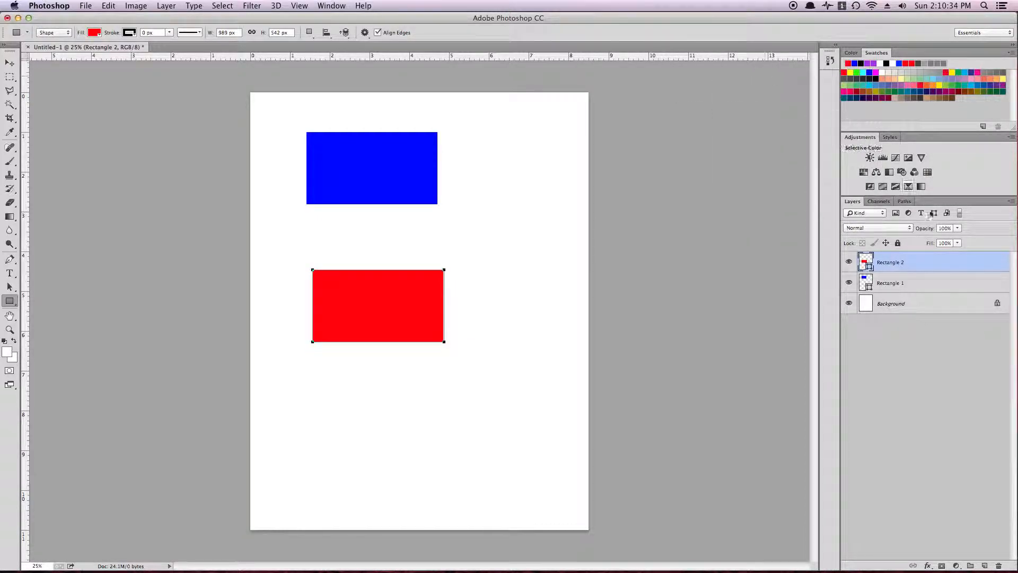
# Move the red rectangle up so it overlaps the blue one, and reorder the Rectangle 1 layer above Rectangle 2
pyautogui.click(936, 291)
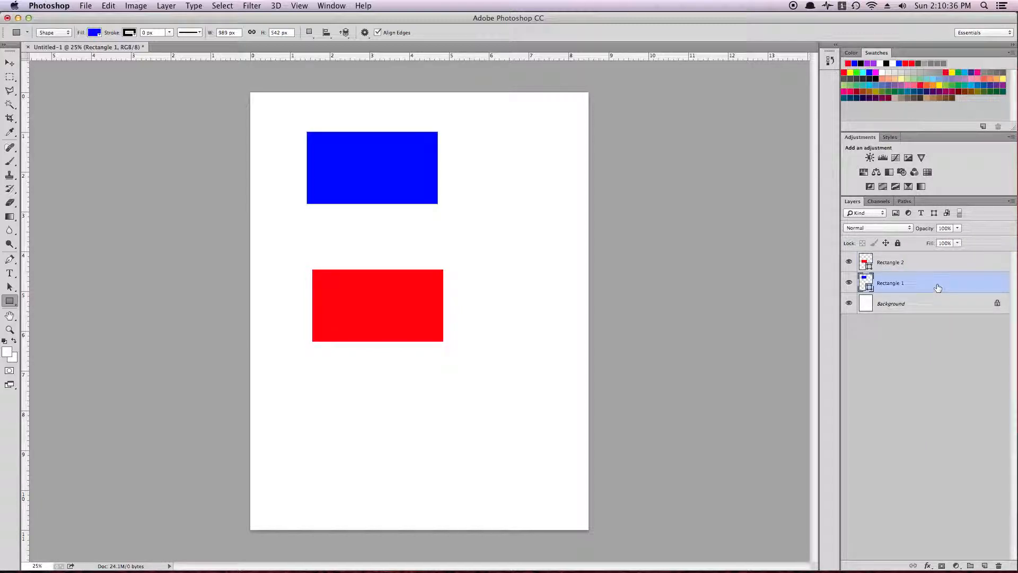
pyautogui.click(919, 261)
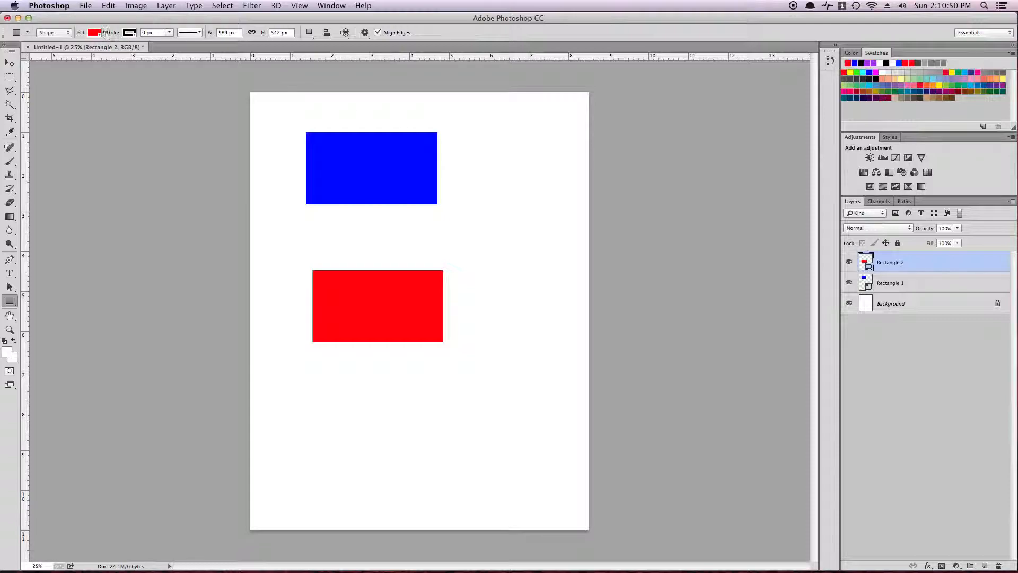
pyautogui.click(11, 63)
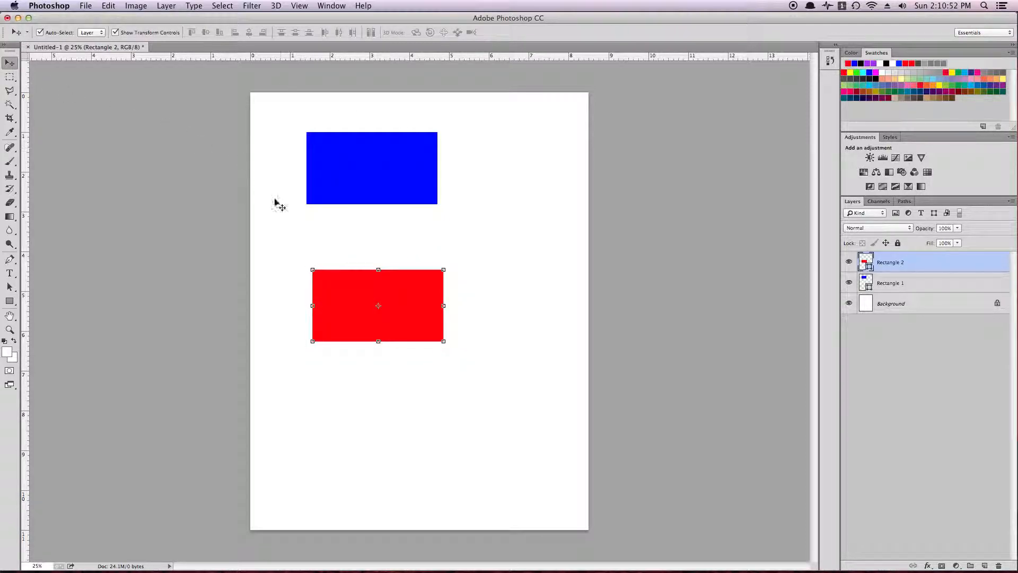
pyautogui.moveTo(346, 287); pyautogui.dragTo(371, 197)
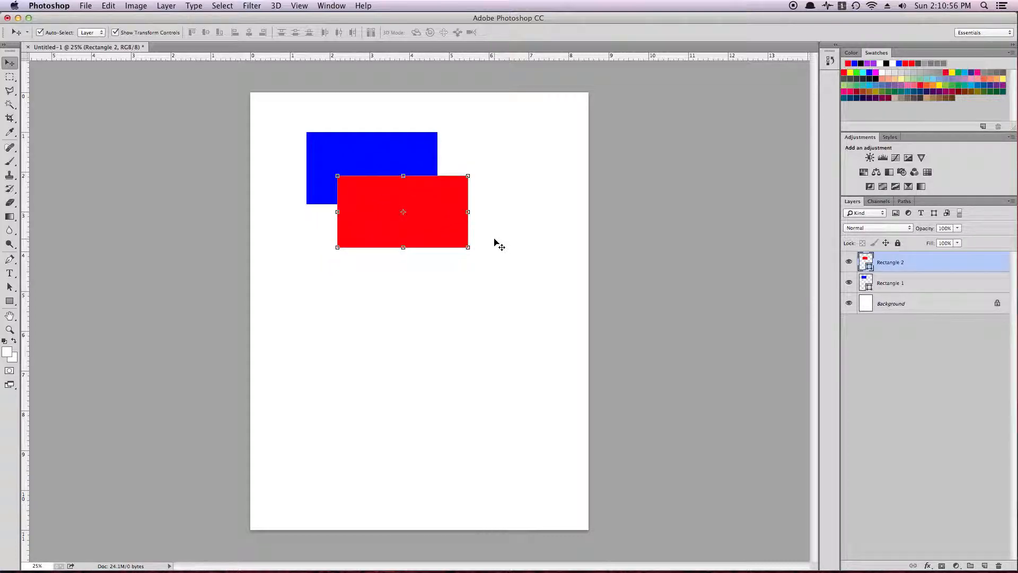
pyautogui.click(511, 248)
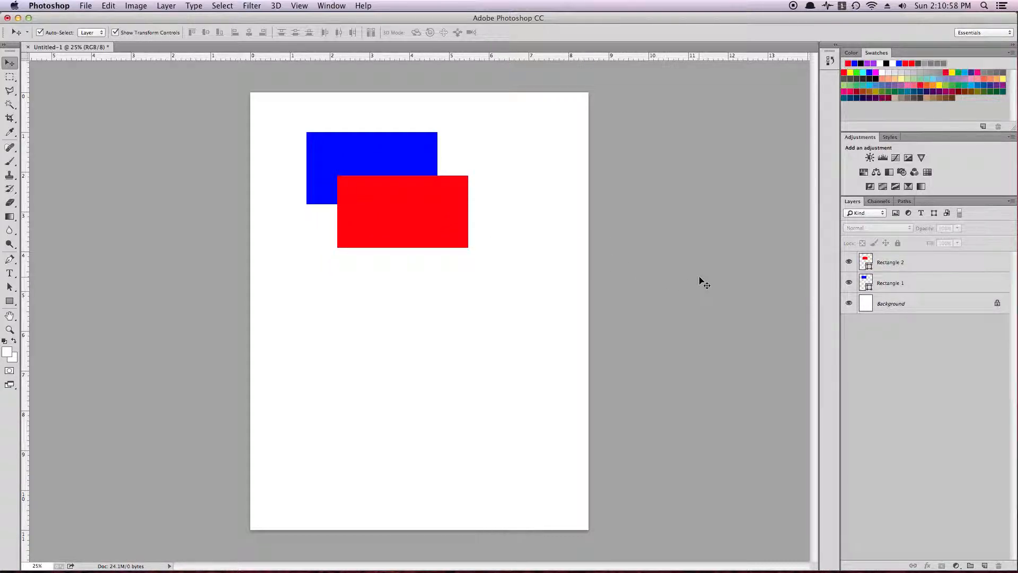
pyautogui.moveTo(947, 285); pyautogui.dragTo(945, 254)
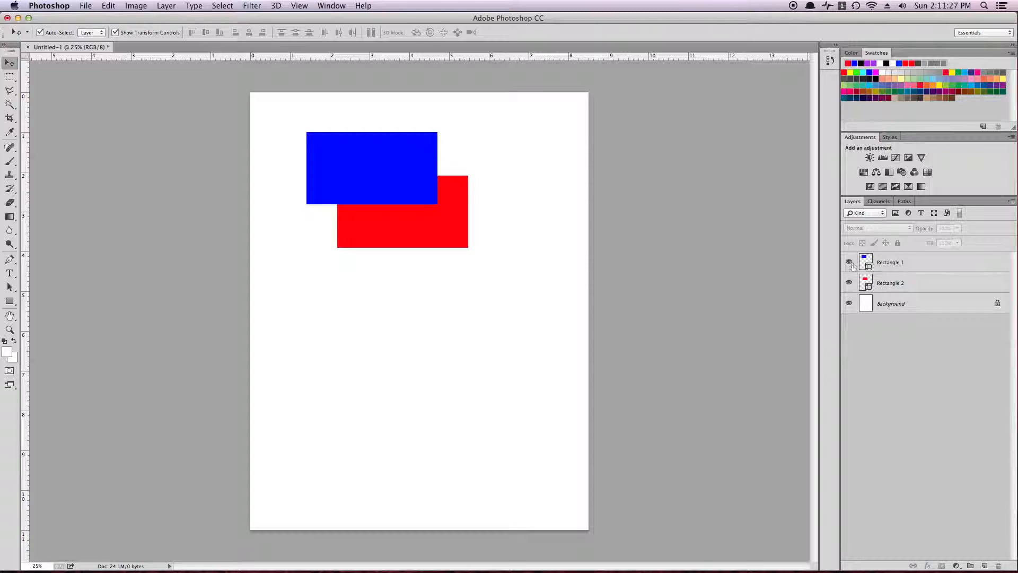
# Hide and show the Rectangle 1 and Rectangle 2 layers in turn to check what each contains
pyautogui.click(849, 263)
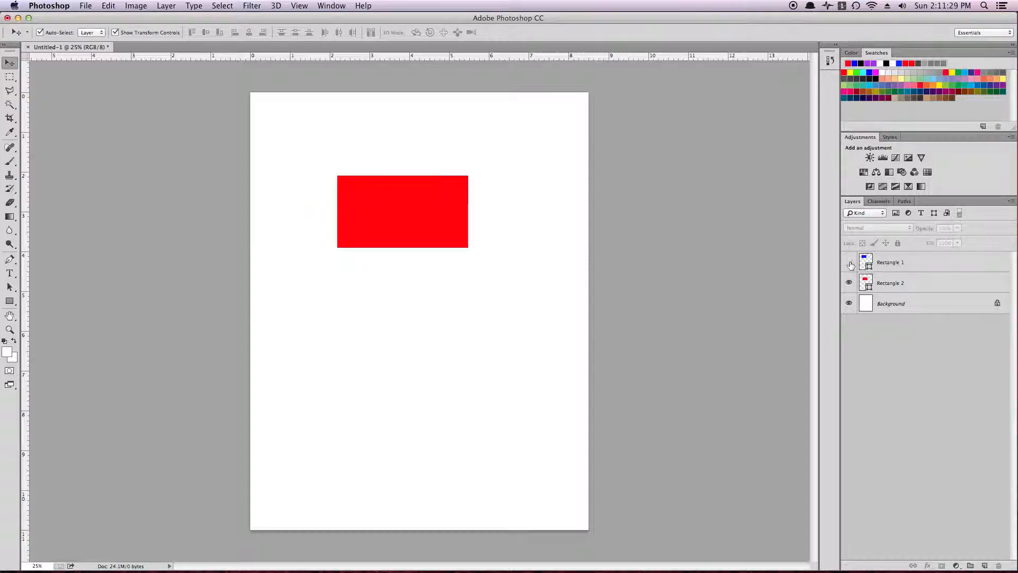
pyautogui.click(850, 263)
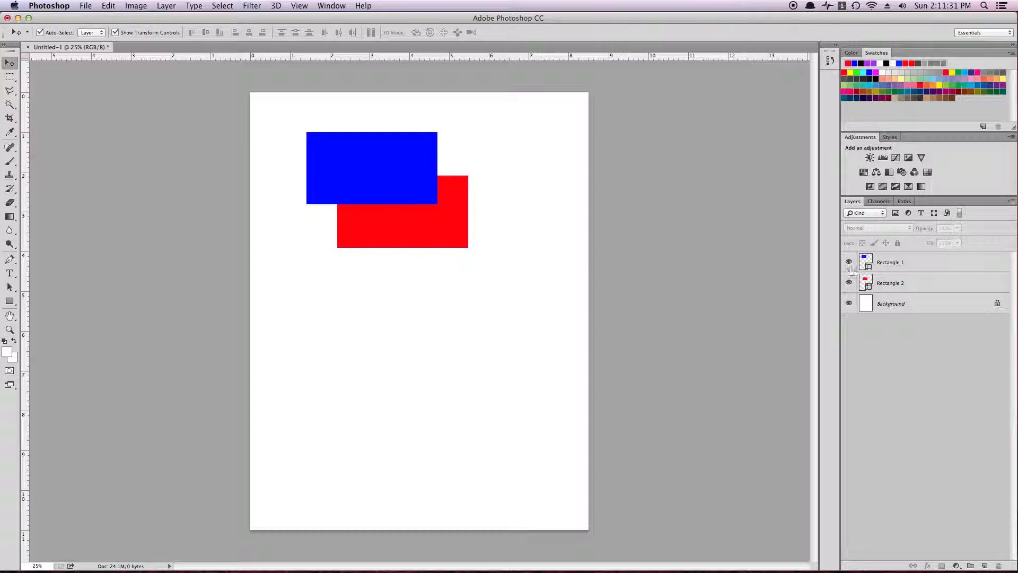
pyautogui.click(849, 284)
pyautogui.click(849, 284)
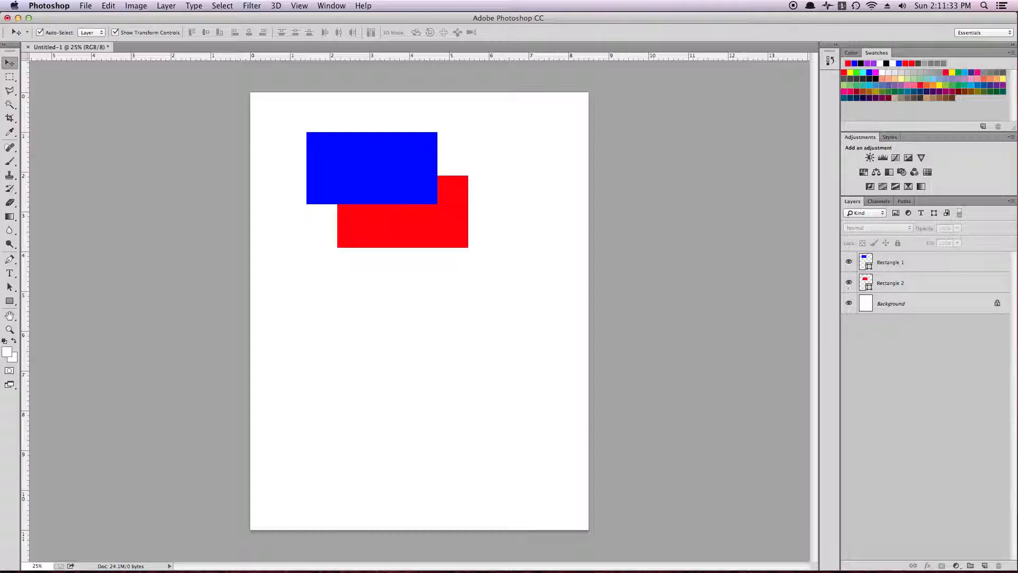
pyautogui.click(850, 263)
pyautogui.click(849, 263)
# Select the Rectangle 1 and Rectangle 2 layers together and put them into a new group
pyautogui.click(935, 265)
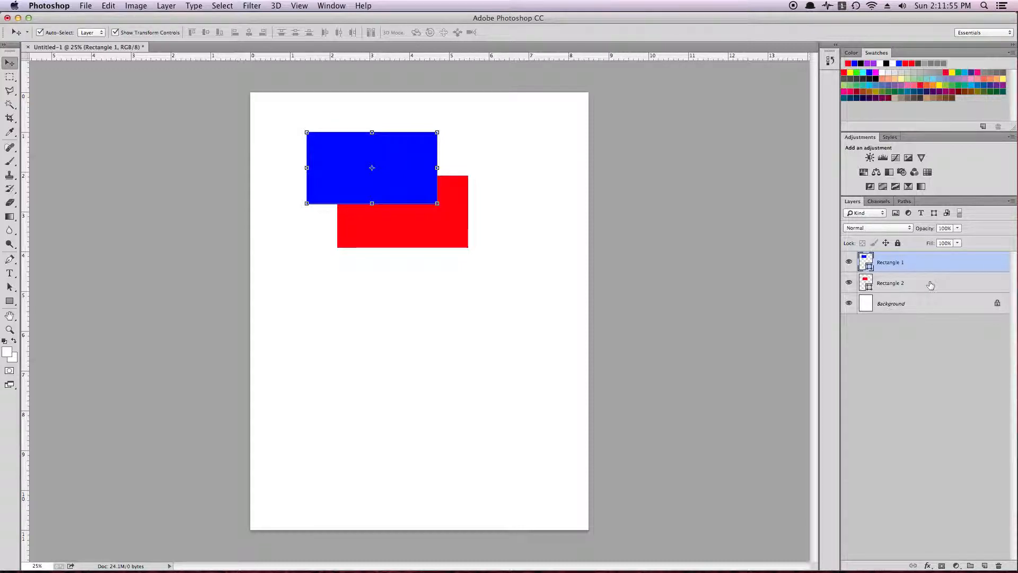
pyautogui.keyDown('shift'); pyautogui.click(930, 285); pyautogui.keyUp('shift')
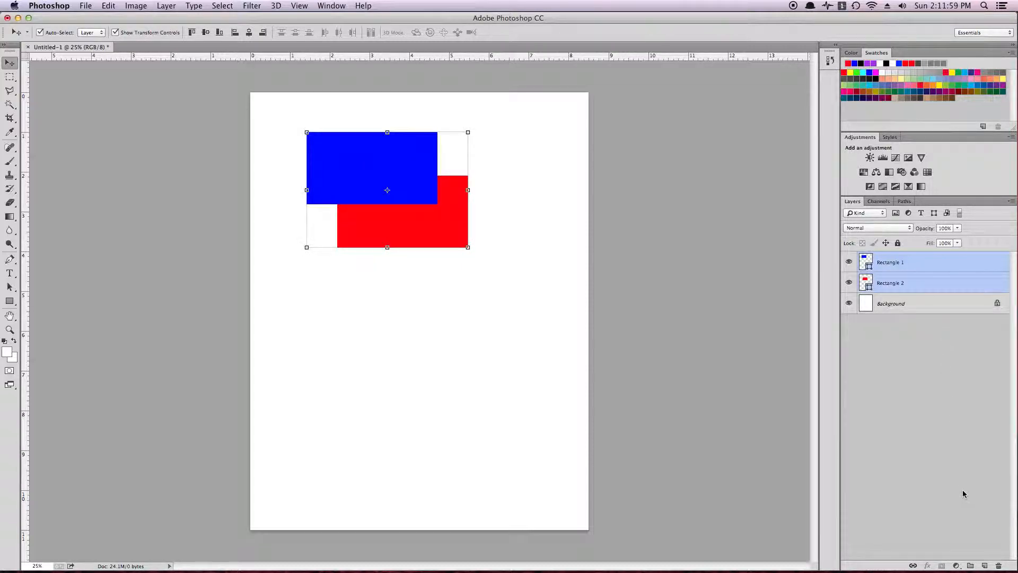
pyautogui.click(970, 566)
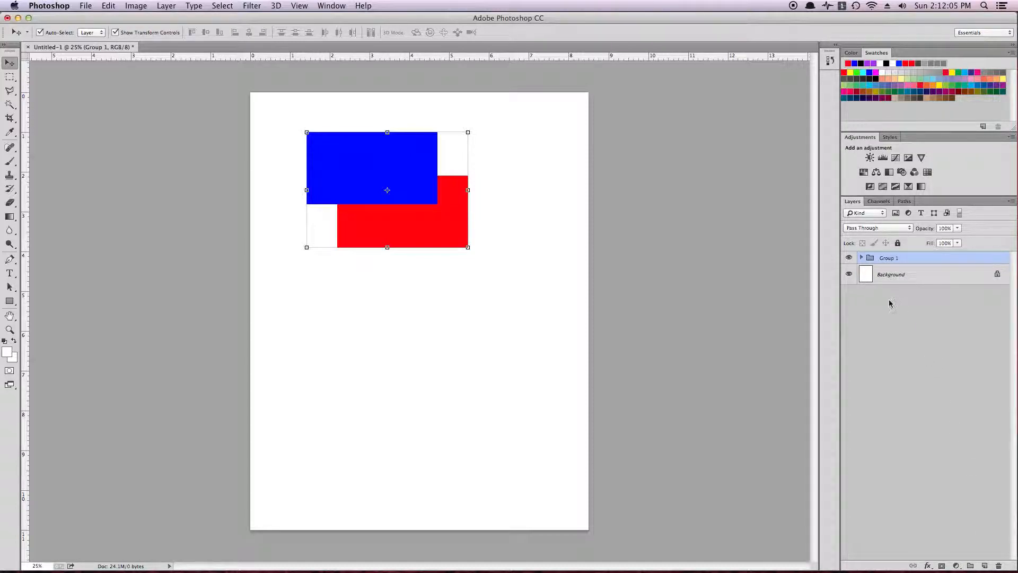
# Expand Group 1, select its Rectangle 1 and Rectangle 2 layers in turn to inspect them, and collapse the group
pyautogui.click(862, 258)
pyautogui.click(928, 275)
pyautogui.click(929, 295)
pyautogui.click(932, 282)
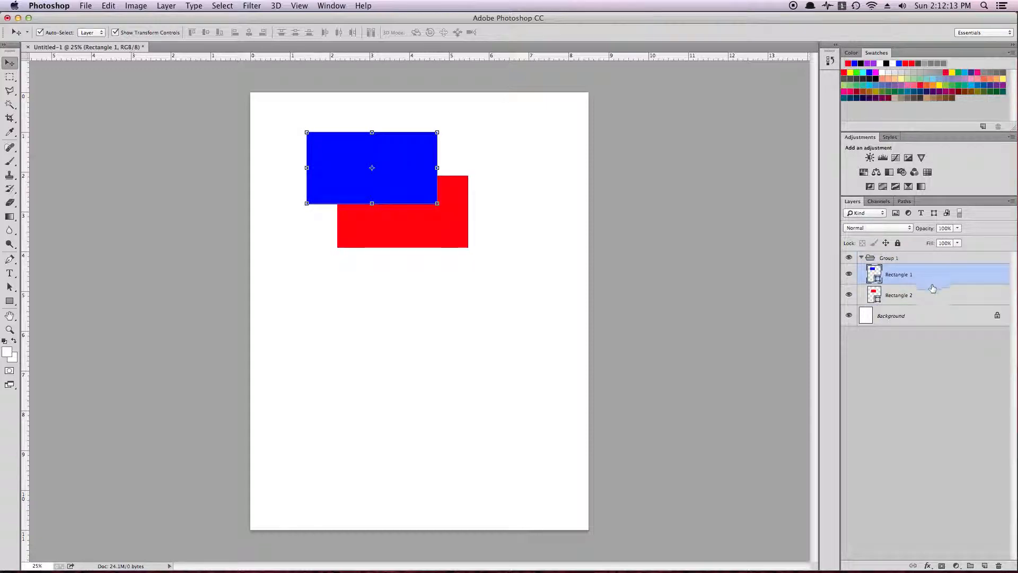
pyautogui.click(934, 296)
pyautogui.click(931, 283)
pyautogui.click(862, 258)
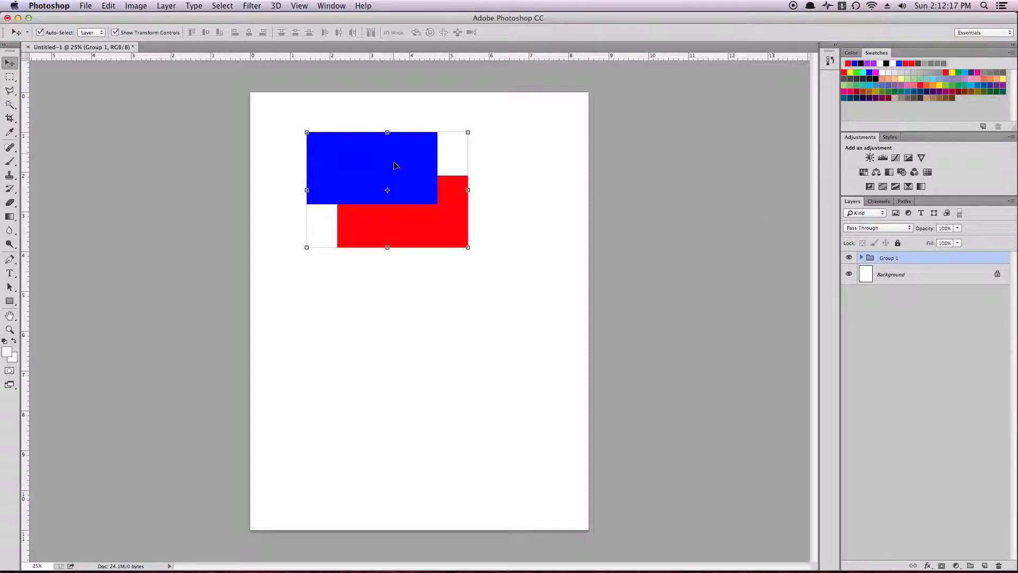
# Move the blue rectangle slightly down and to the left, and set the Move tool's Auto-Select option to Group
pyautogui.moveTo(400, 162)
pyautogui.mouseDown()
pyautogui.moveTo(391, 173)
pyautogui.moveTo(423, 184)
pyautogui.moveTo(423, 159)
pyautogui.moveTo(384, 156)
pyautogui.moveTo(401, 183)
pyautogui.moveTo(386, 148)
pyautogui.moveTo(372, 172)
pyautogui.moveTo(397, 152)
pyautogui.moveTo(367, 162)
pyautogui.moveTo(385, 164)
pyautogui.mouseUp()
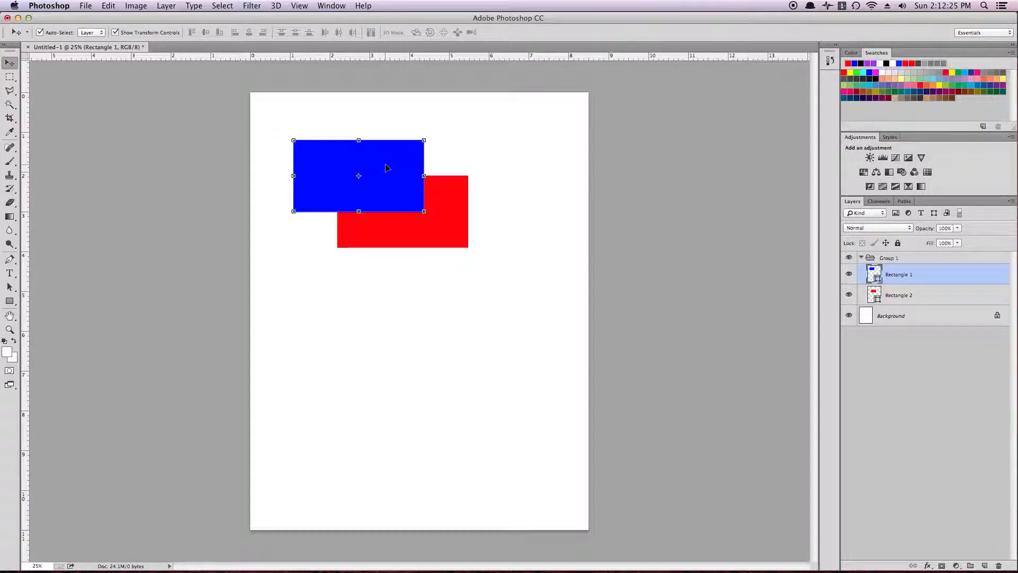
pyautogui.click(92, 33)
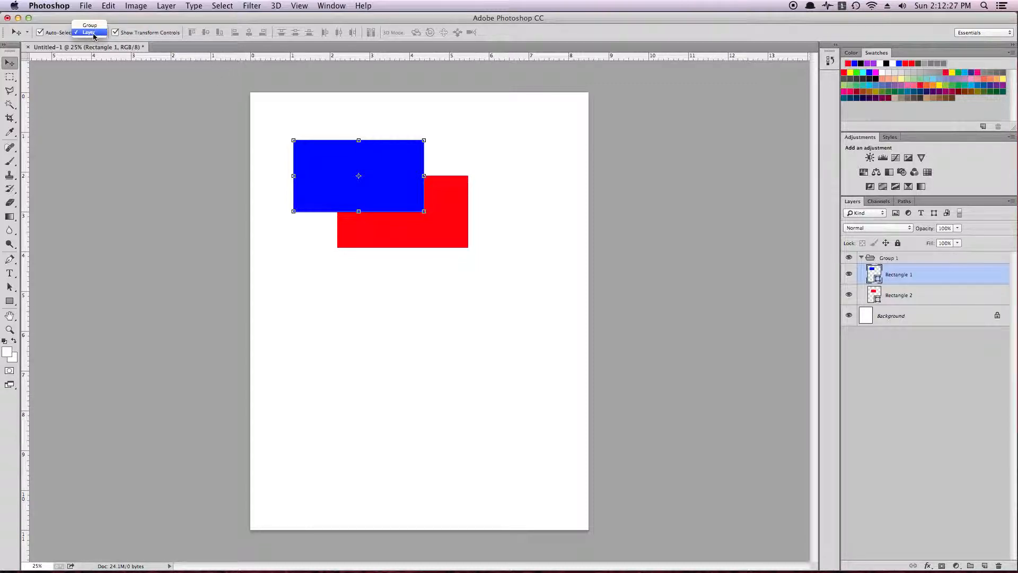
pyautogui.click(91, 26)
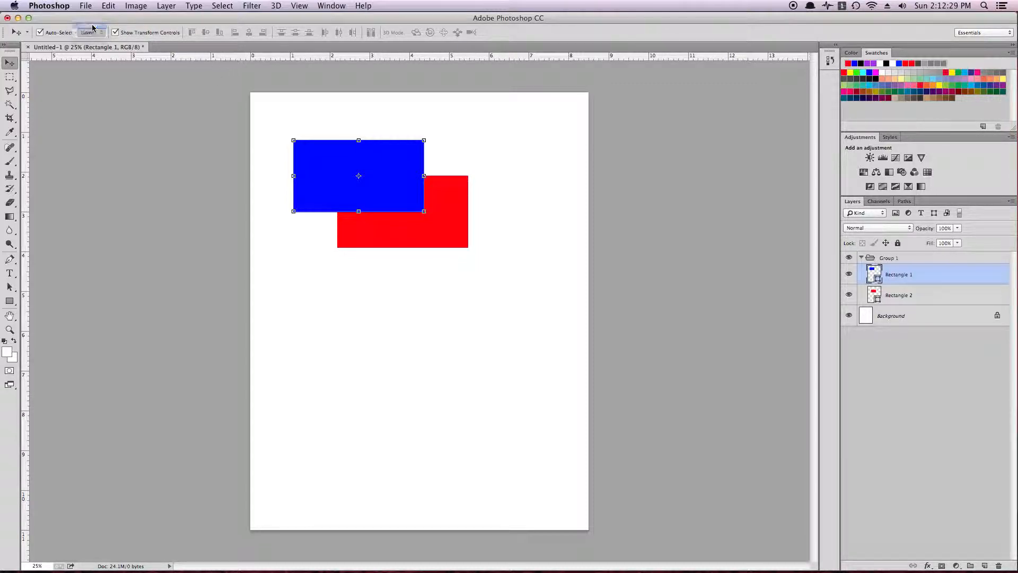
pyautogui.press('super+t')
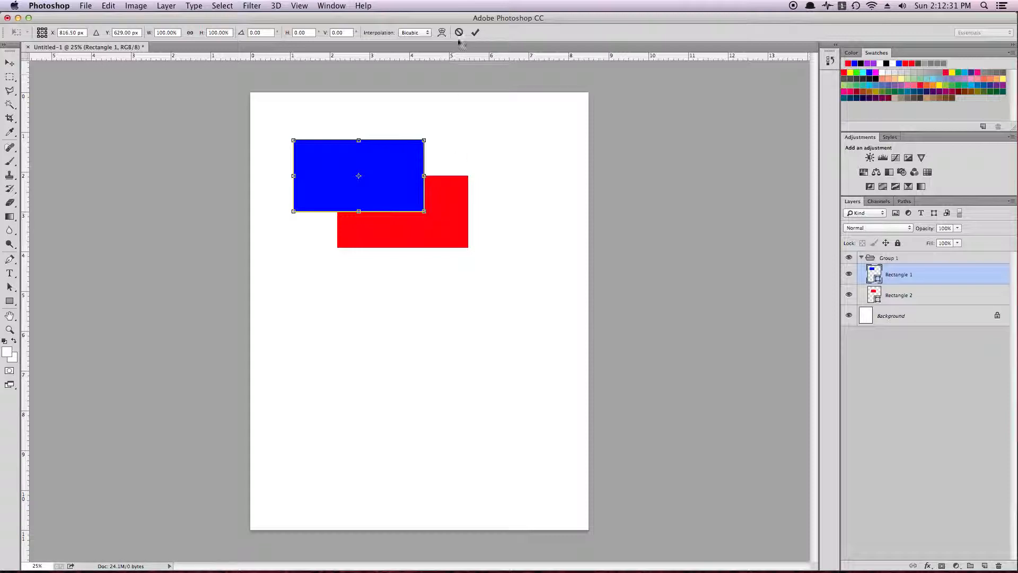
pyautogui.press('Return')
# Move both rectangles together as Group 1 slightly up and to the right, and collapse the group
pyautogui.click(451, 214)
pyautogui.moveTo(448, 211)
pyautogui.mouseDown()
pyautogui.moveTo(482, 235)
pyautogui.moveTo(433, 244)
pyautogui.moveTo(498, 200)
pyautogui.moveTo(445, 239)
pyautogui.moveTo(458, 198)
pyautogui.mouseUp()
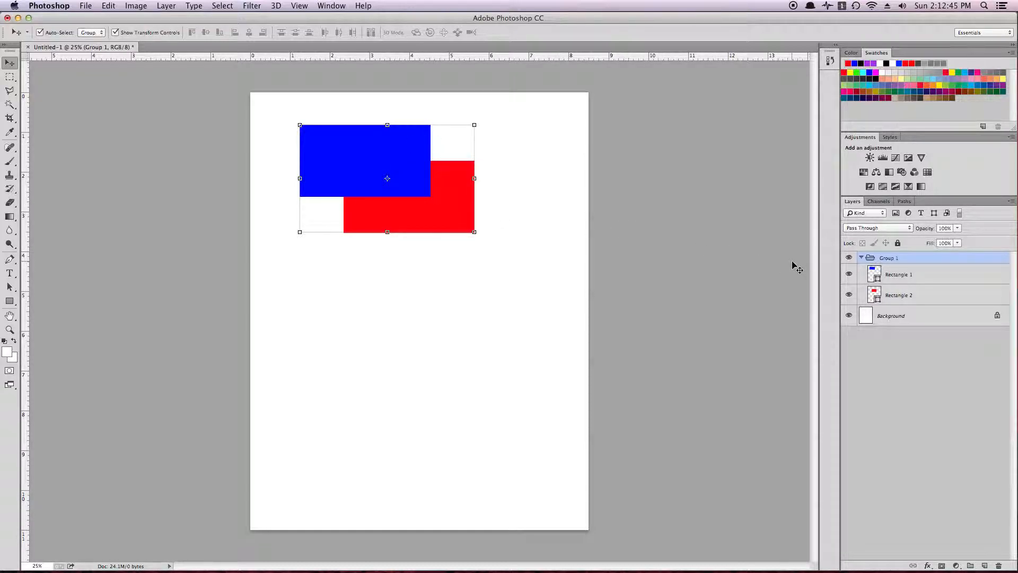
pyautogui.click(861, 259)
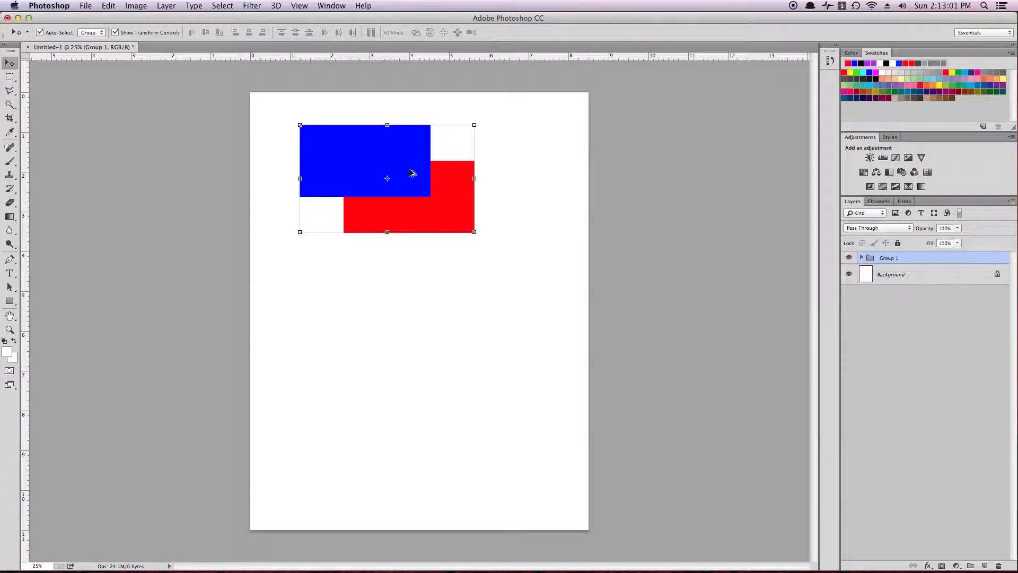
# Duplicate Group 1 directly below the original rectangles on the page, and expand both groups to list their layers
pyautogui.moveTo(412, 175); pyautogui.dragTo(424, 304)
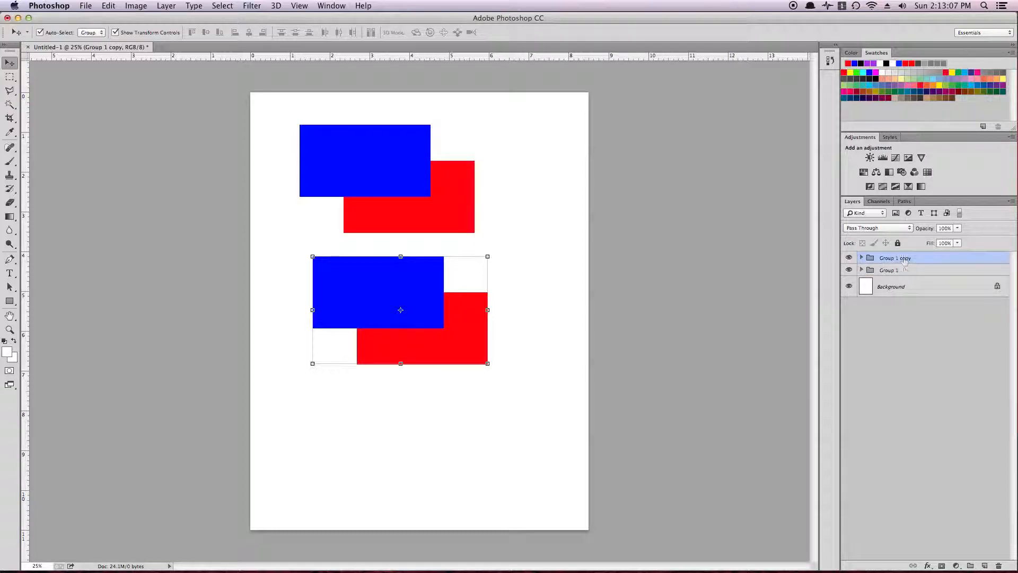
pyautogui.click(861, 258)
pyautogui.click(905, 279)
pyautogui.click(861, 312)
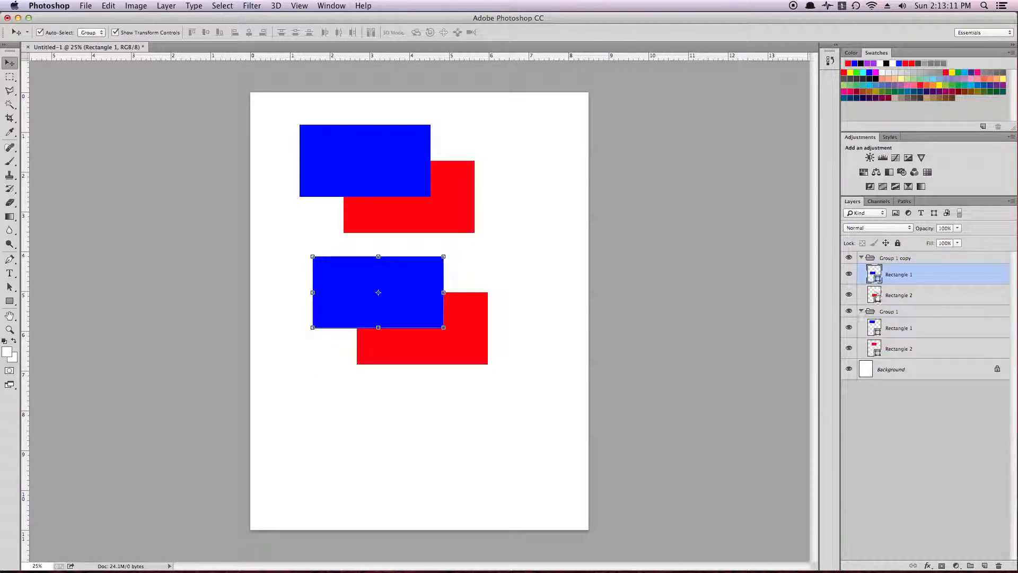
# Change the fill of Rectangle 1 in Group 1 copy to muted blue 4e4e9e, and collapse both groups
pyautogui.doubleClick(872, 275)
pyautogui.click(508, 221)
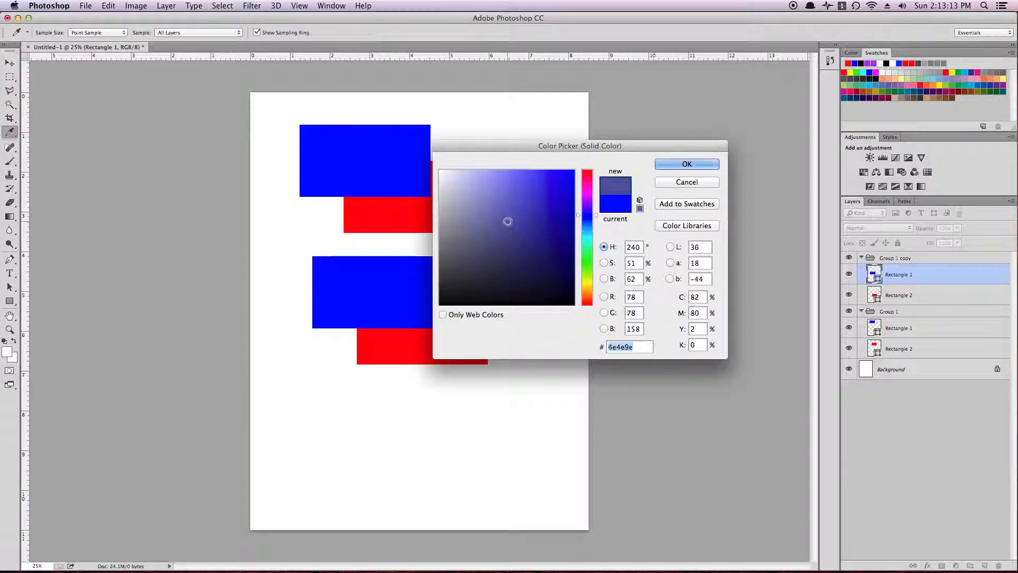
pyautogui.click(672, 165)
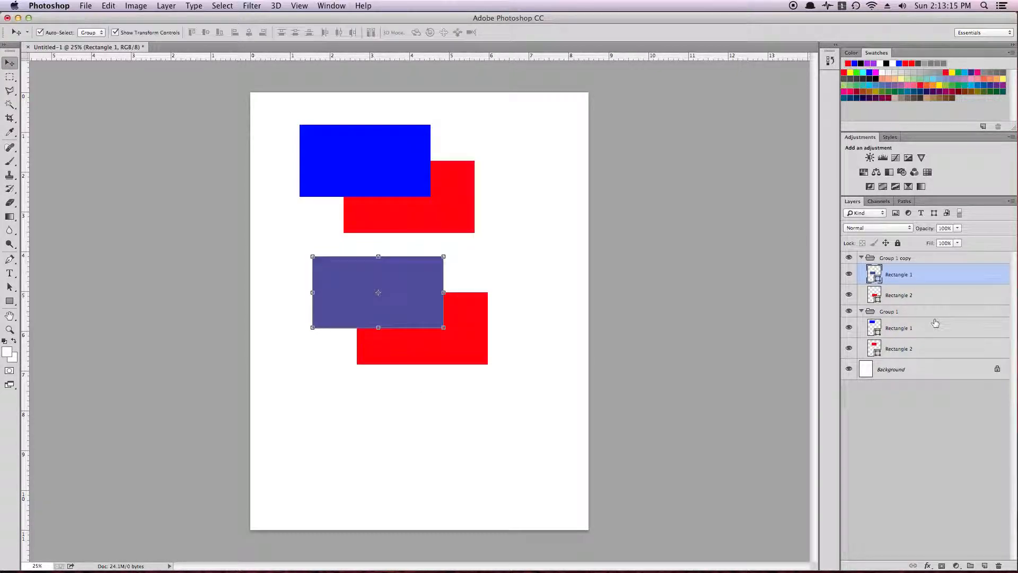
pyautogui.click(861, 312)
pyautogui.click(862, 258)
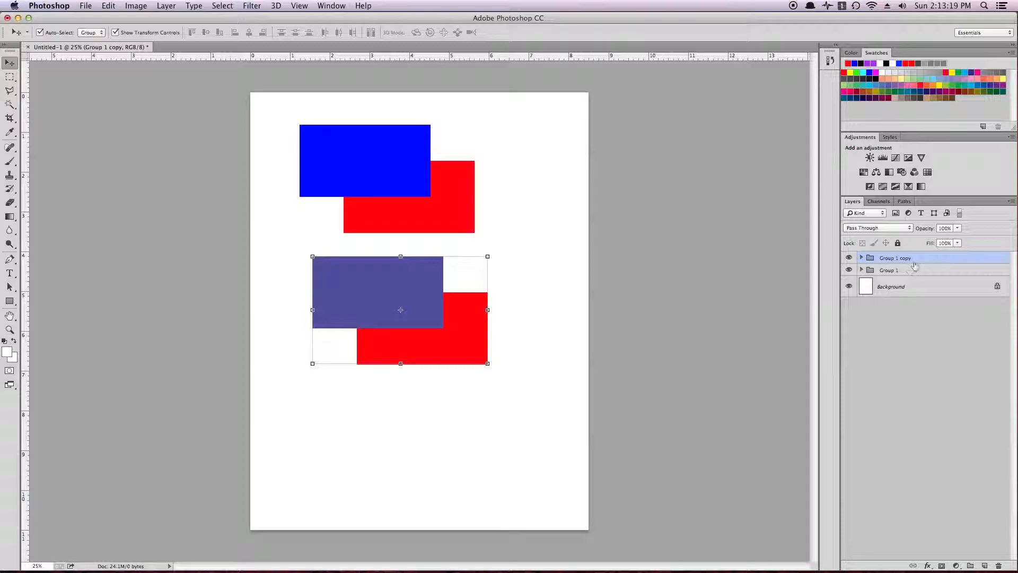
# Nest Group 1 copy inside Group 1, expand both to check the nested Rectangle 1 layer, and collapse them again
pyautogui.moveTo(915, 262); pyautogui.dragTo(887, 259)
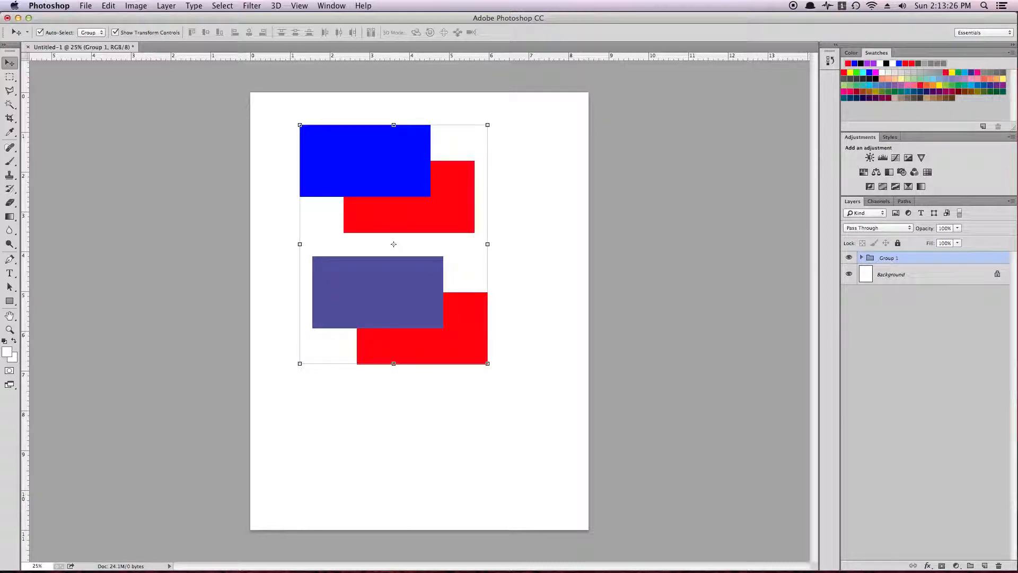
pyautogui.click(862, 257)
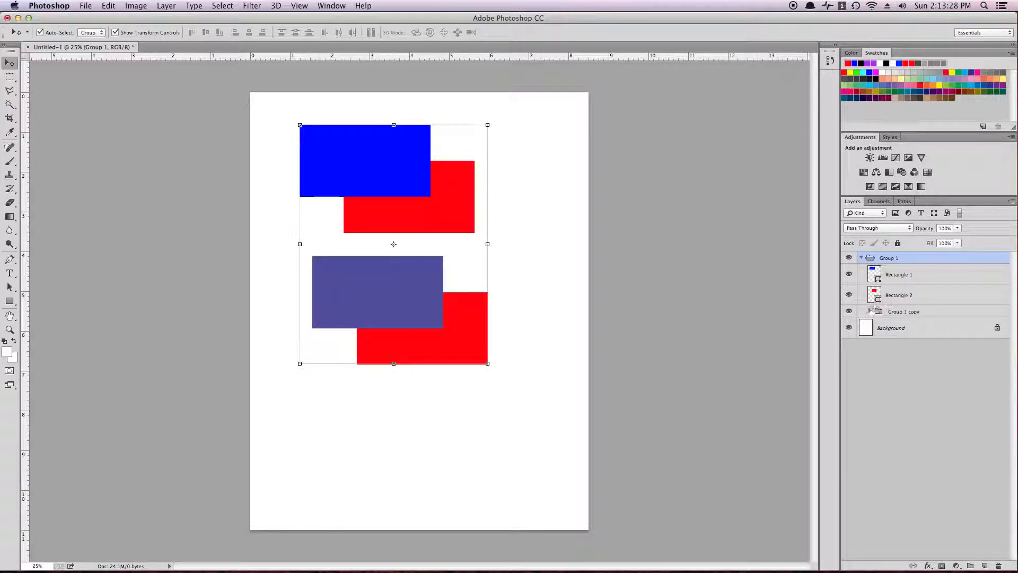
pyautogui.click(871, 311)
pyautogui.click(905, 330)
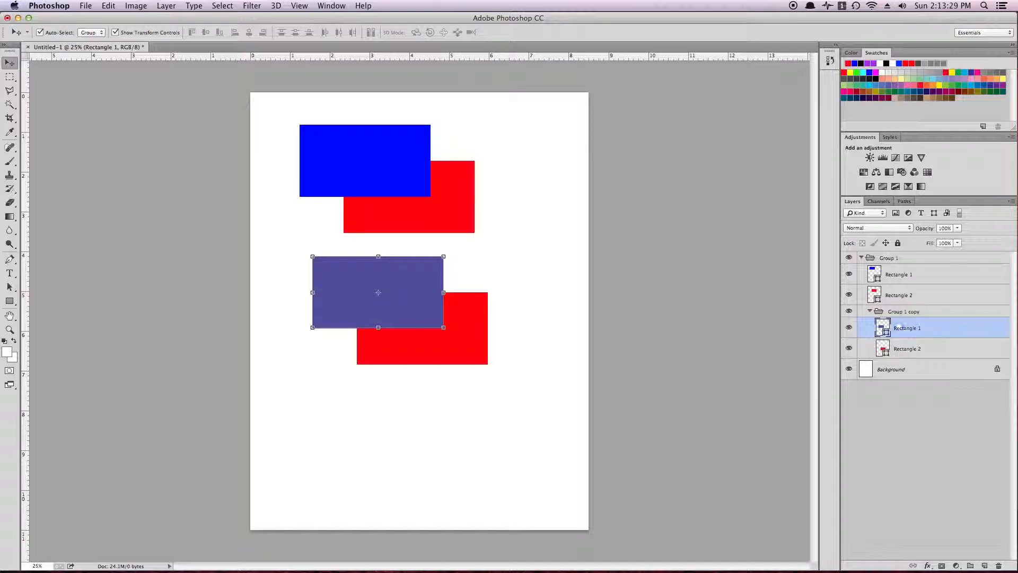
pyautogui.click(870, 311)
pyautogui.click(862, 259)
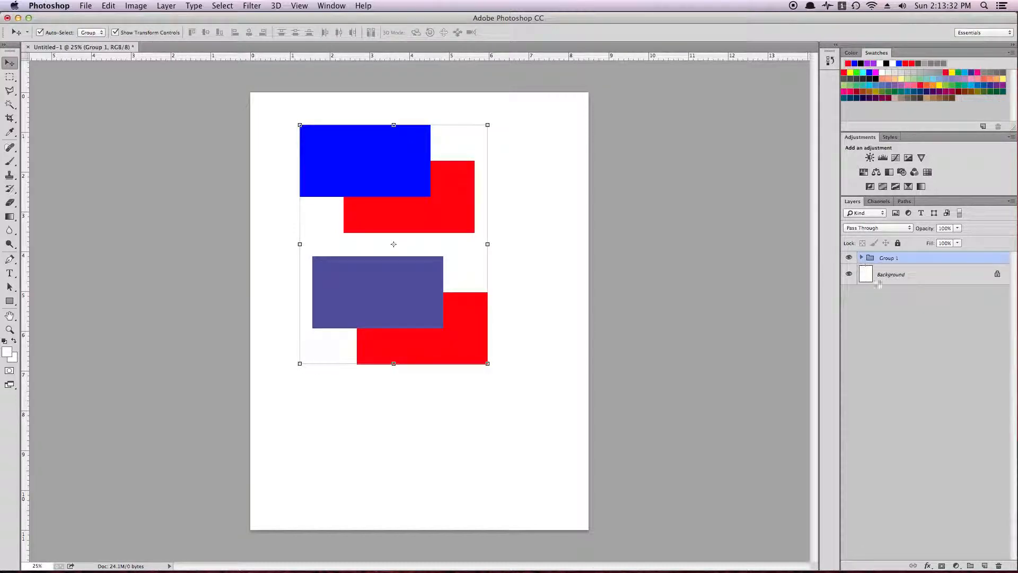
# Deselect all layers and expand Group 1 to view the layers and nested group inside it
pyautogui.click(943, 277)
pyautogui.click(922, 318)
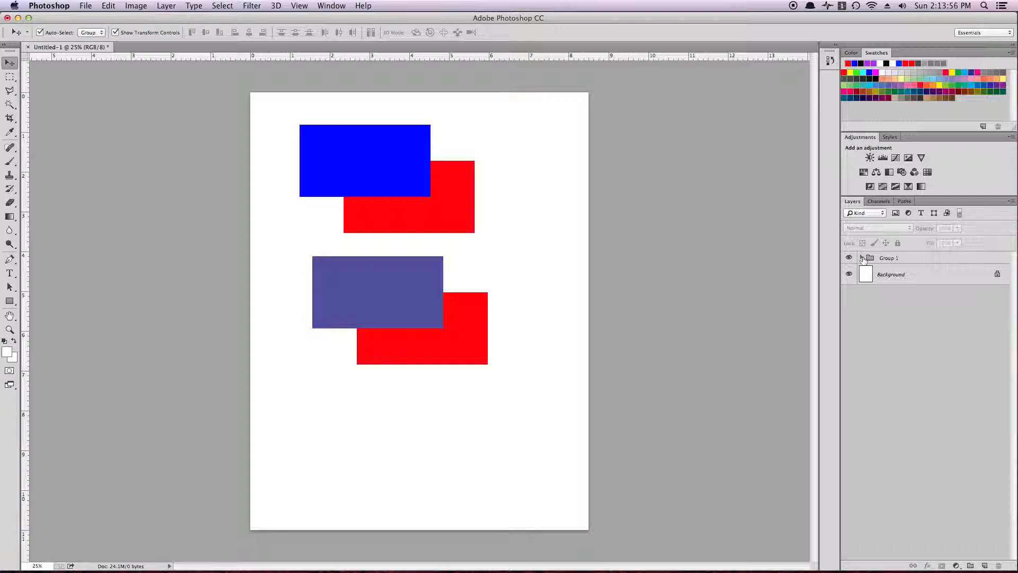
pyautogui.click(862, 257)
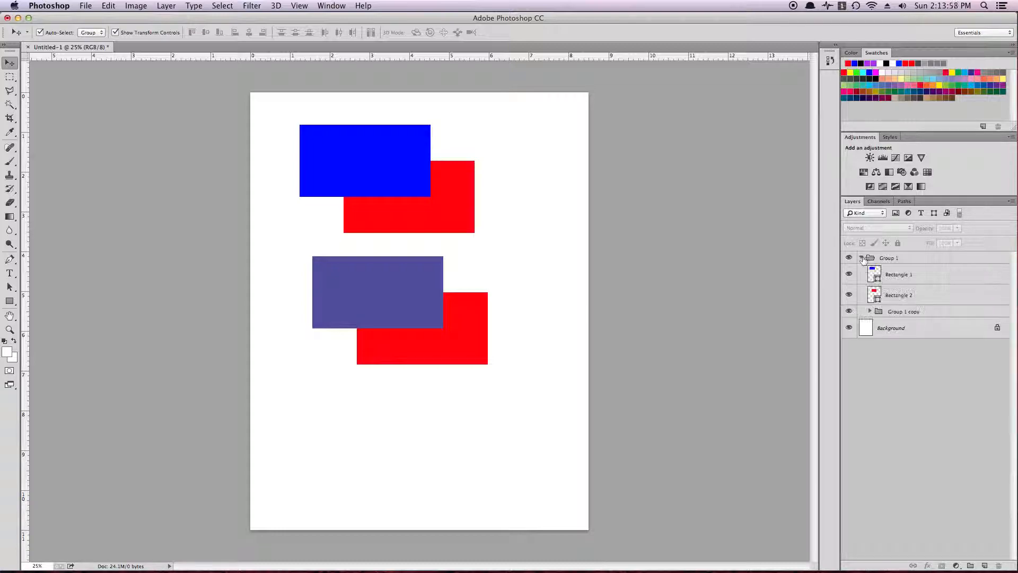